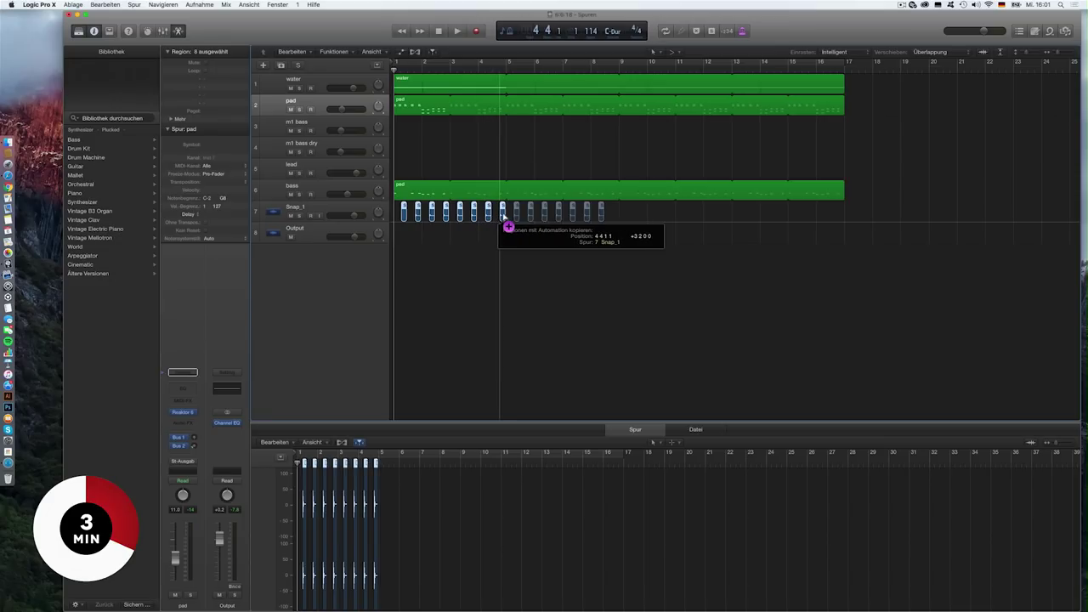
Step: Copy the snap regions along the Snap_1 track up to bar 17 and insert an Overdrive plug-in on it
drag(510, 226, 522, 216)
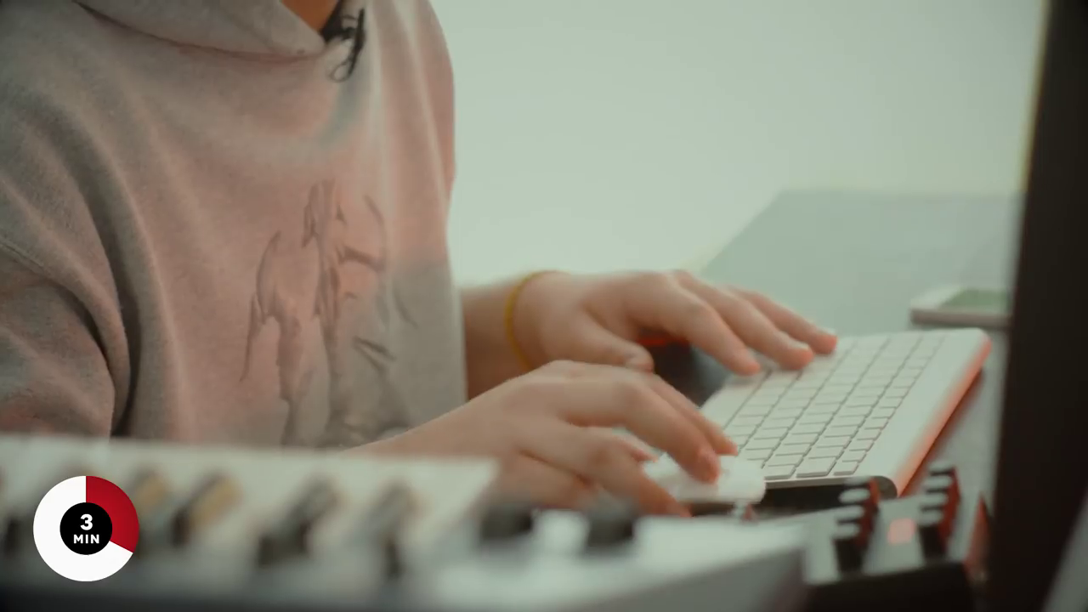
click(189, 437)
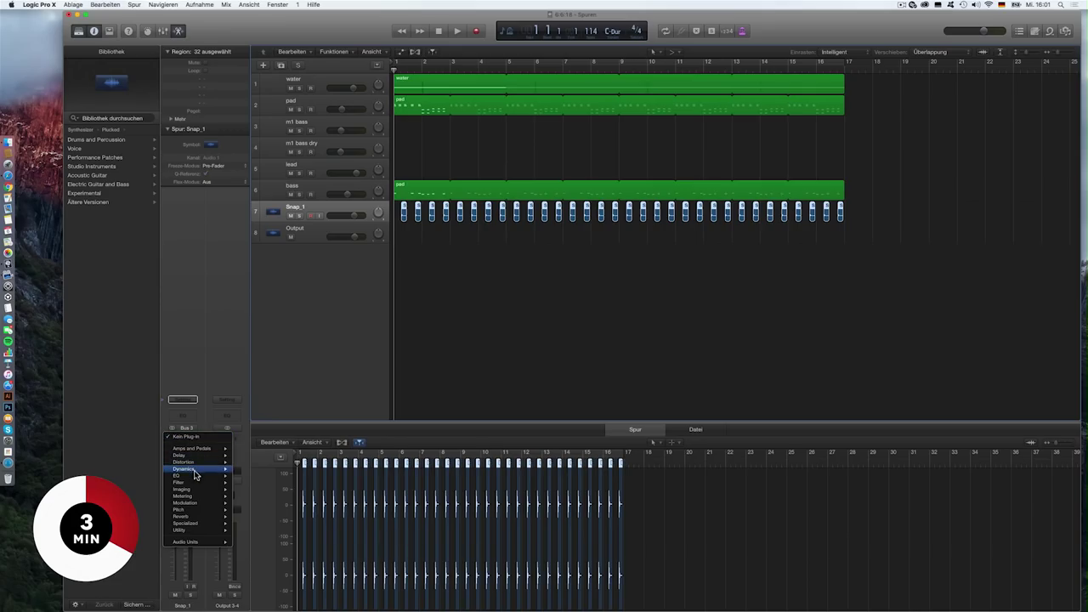
mouse_move(199, 464)
click(310, 490)
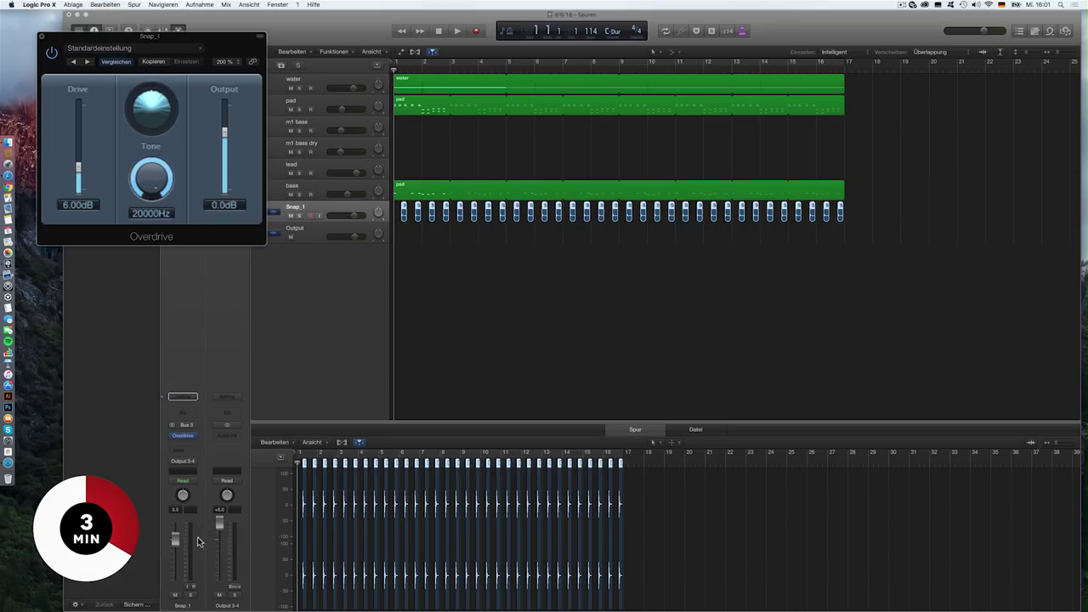
Step: Play the project, route the Snap_1 track's output to Stereo-Ausgabe, and close the Overdrive window
key(space)
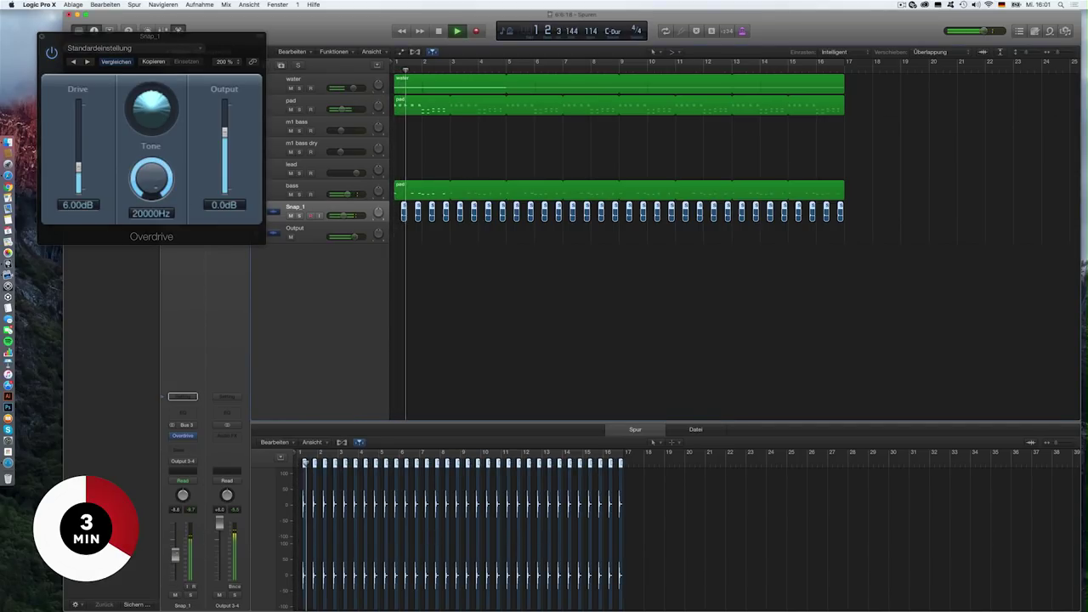
click(183, 461)
mouse_move(189, 485)
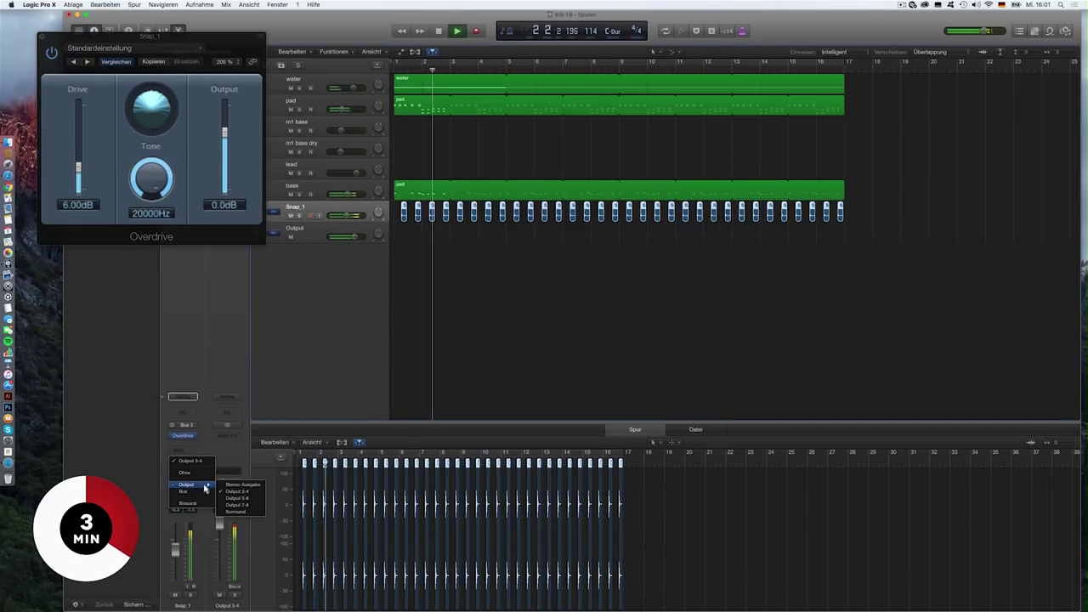
click(232, 486)
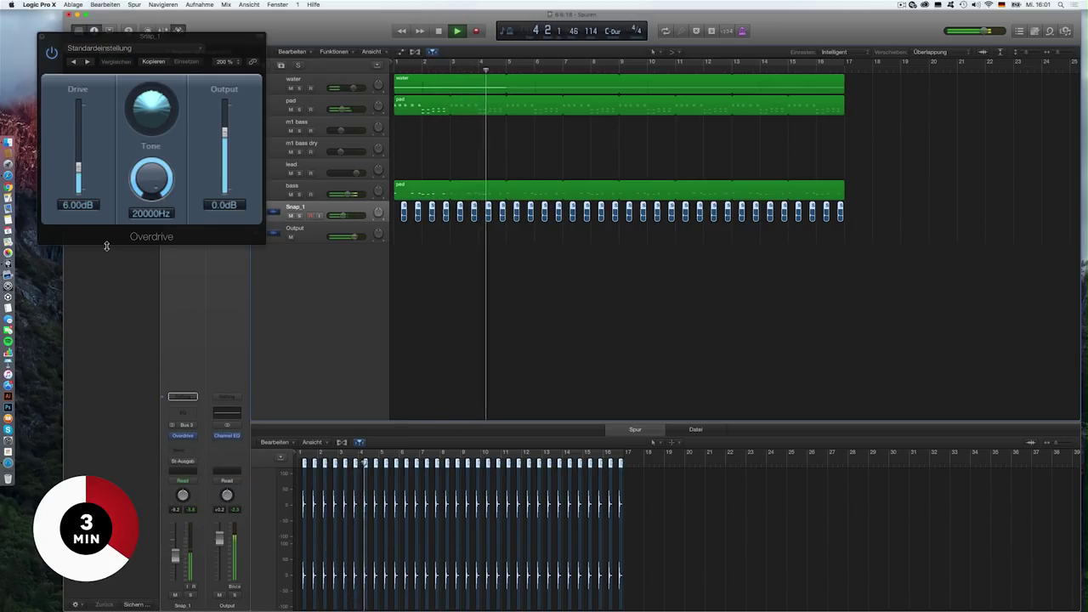
click(40, 36)
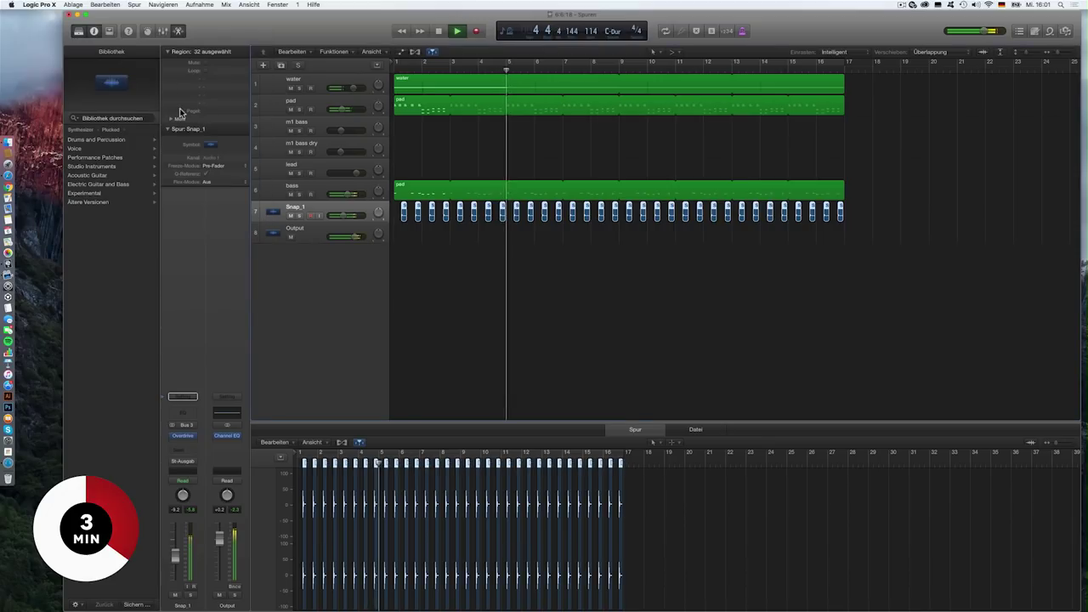
Step: Insert the Softube RC 48 reverb on Snap_1, raise its mid and high-cut faders, and close the plug-in
click(318, 187)
click(318, 209)
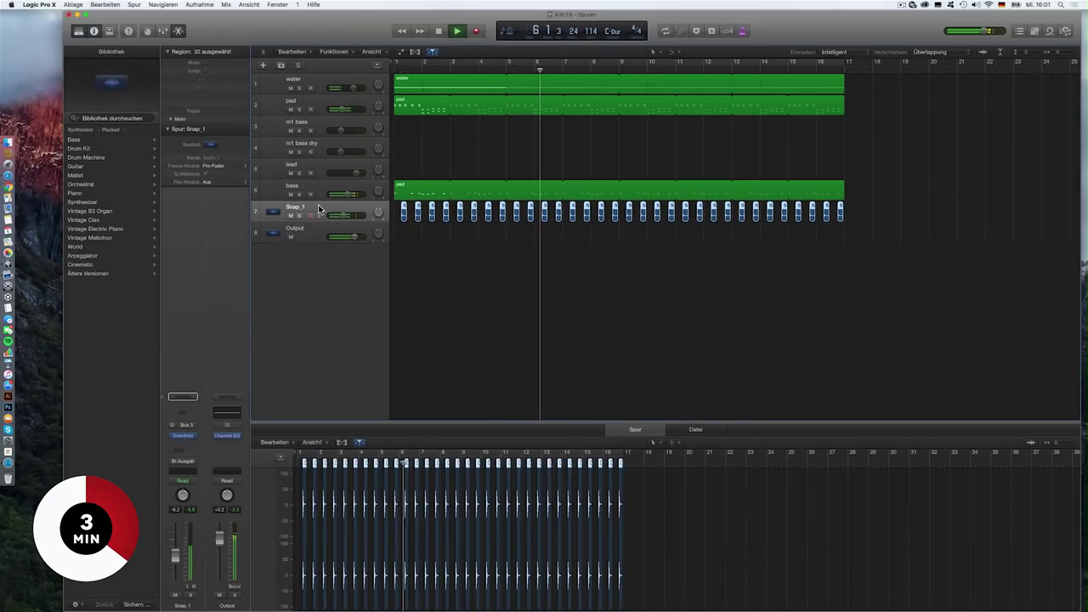
click(183, 442)
mouse_move(223, 549)
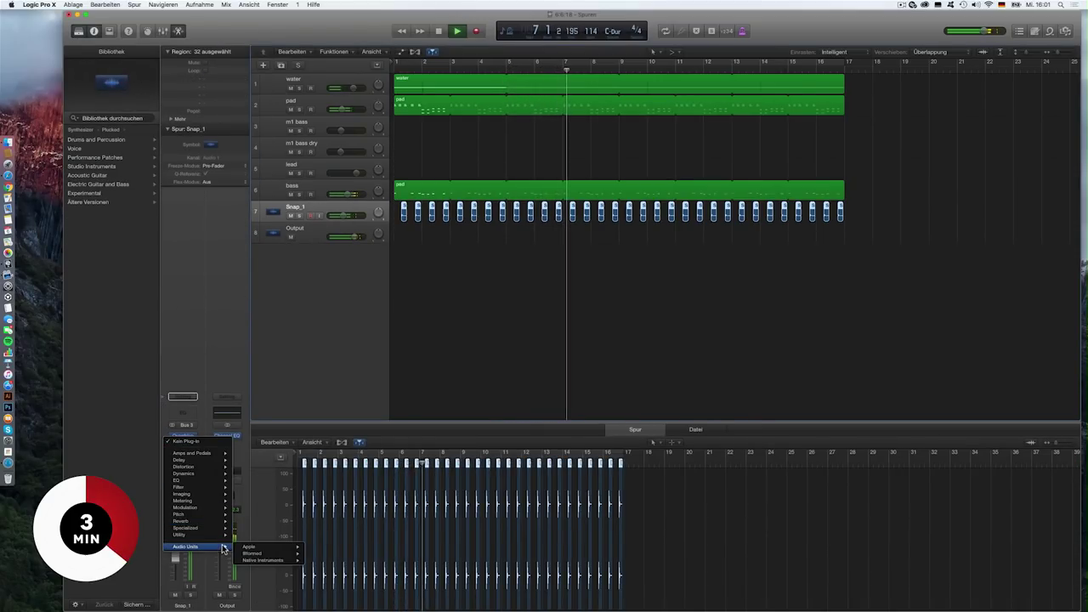
click(394, 585)
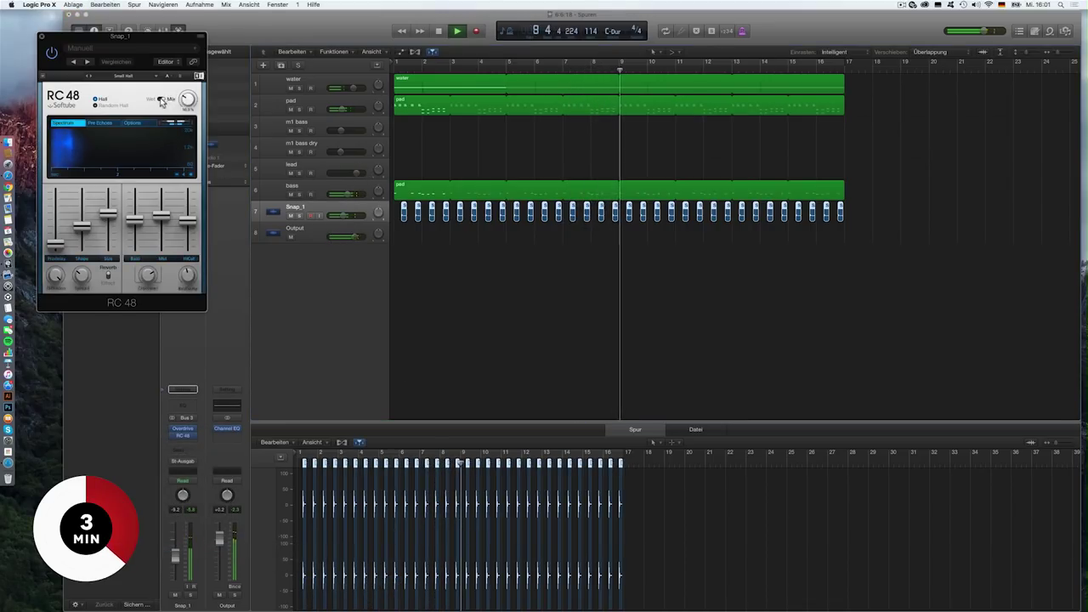
drag(161, 215, 188, 202)
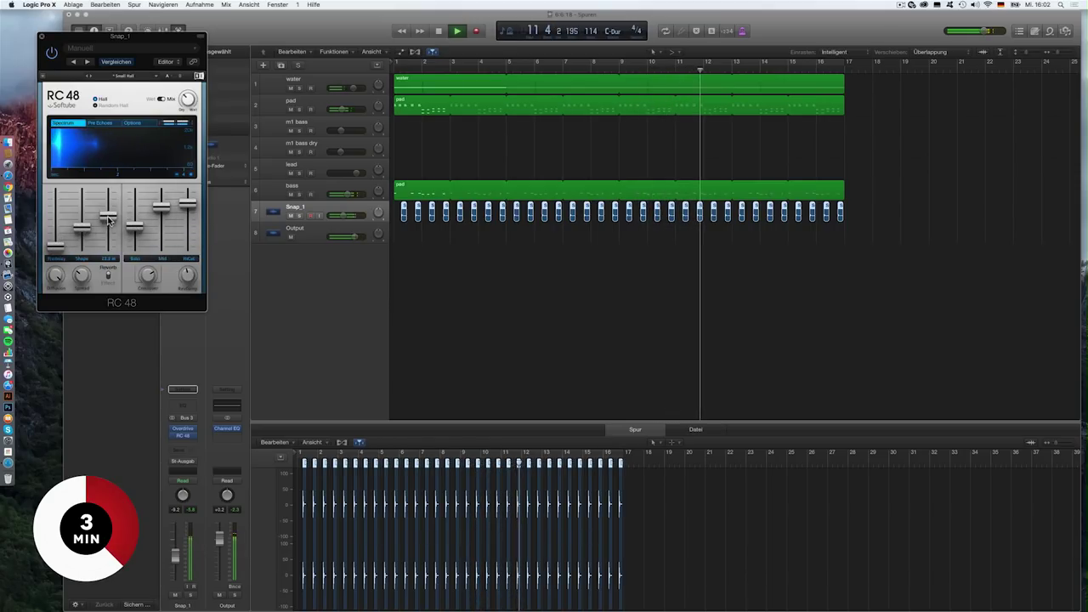
click(41, 36)
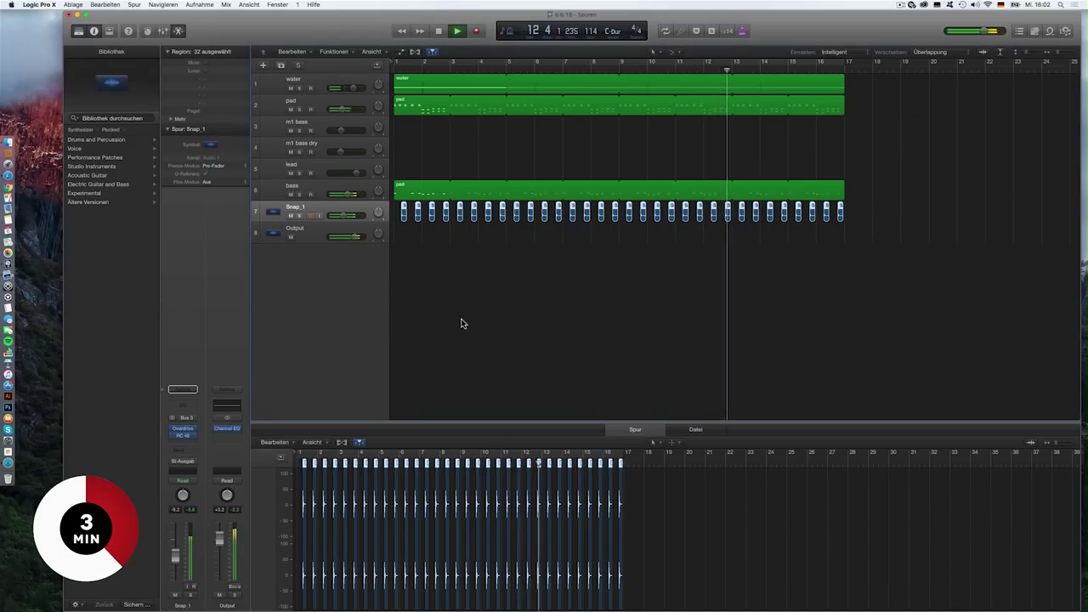
Step: Copy the pad region onto the m1 bass track and delete the upper notes from the copy
drag(417, 106, 417, 129)
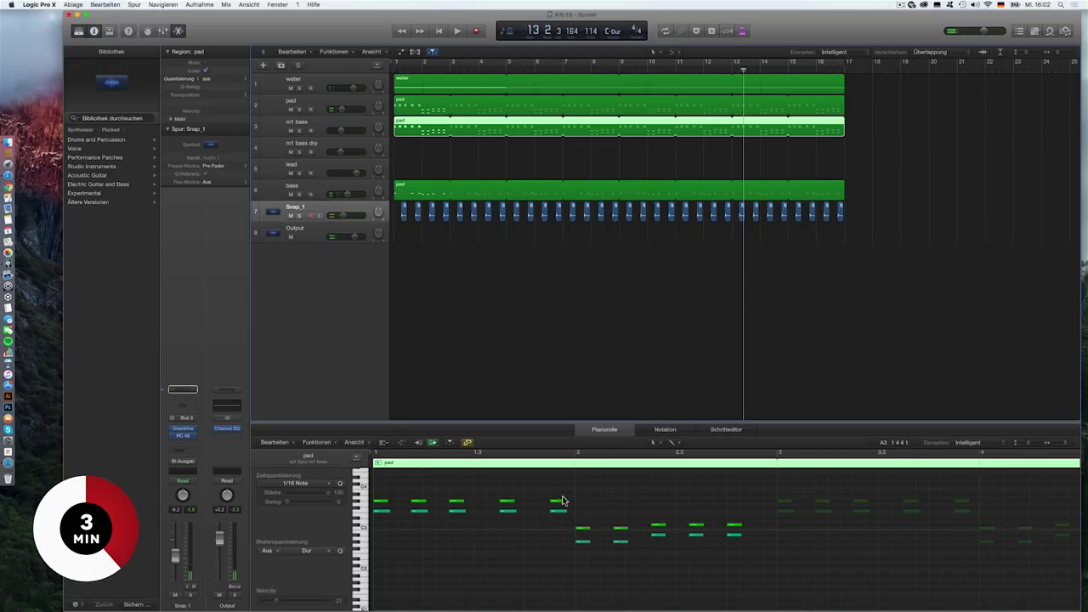
drag(371, 505, 372, 505)
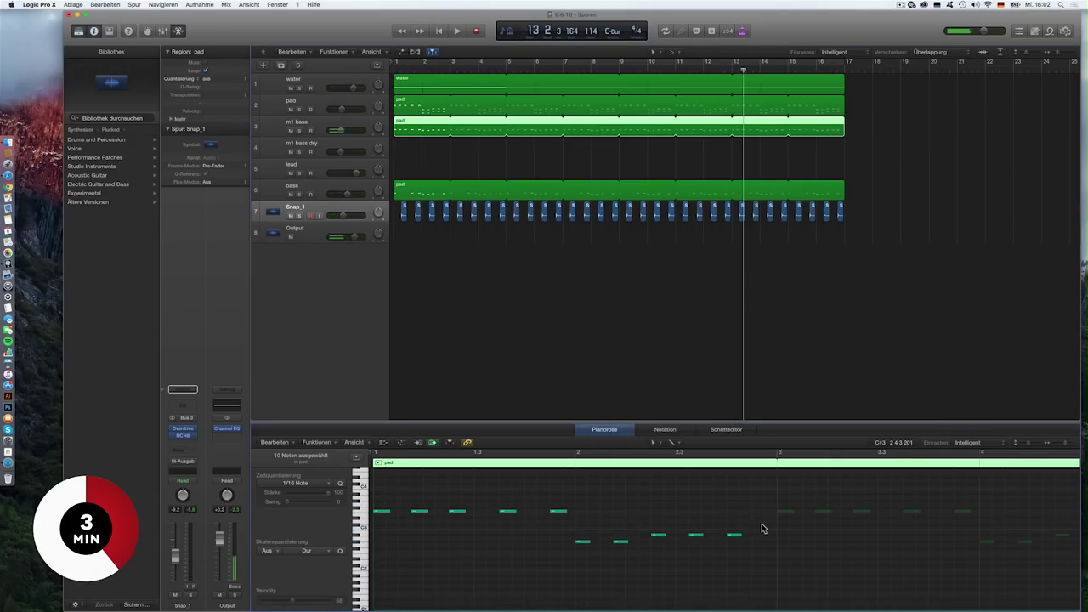
Step: Copy the two-voice m1 bass region to bar 9 and delete the lower notes from that copy
click(461, 286)
drag(405, 126, 639, 136)
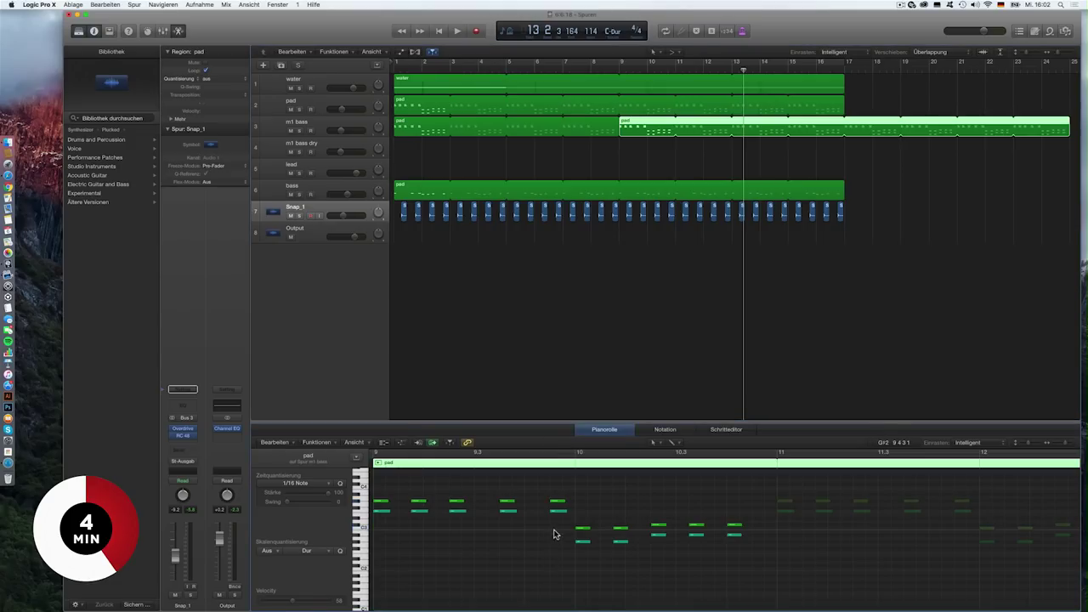
drag(392, 520, 383, 516)
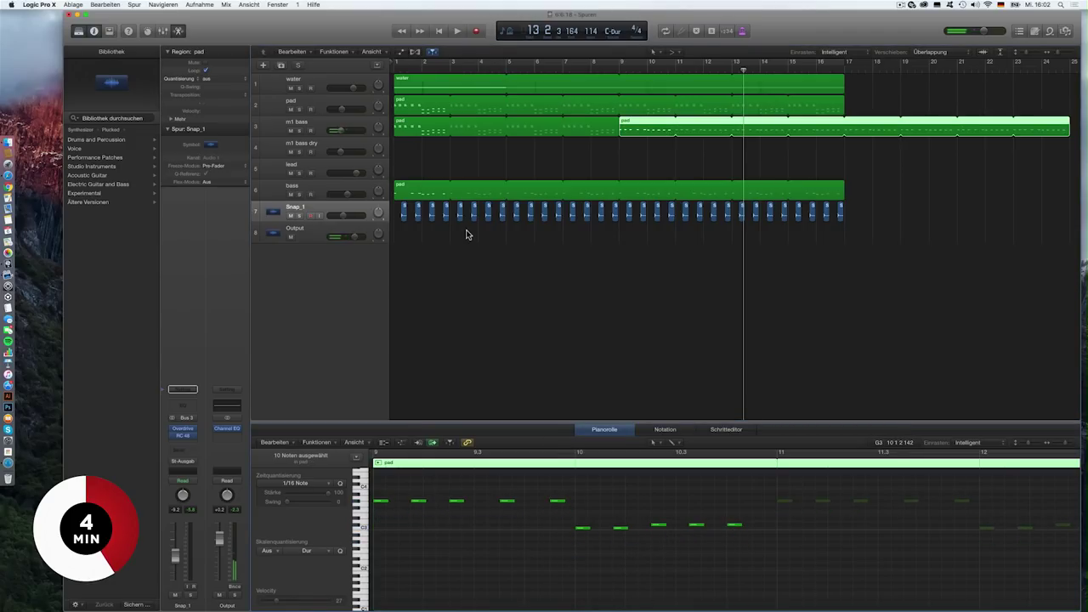
Step: Delete the upper notes from the m1 bass region at bar 1 and start playback
click(416, 136)
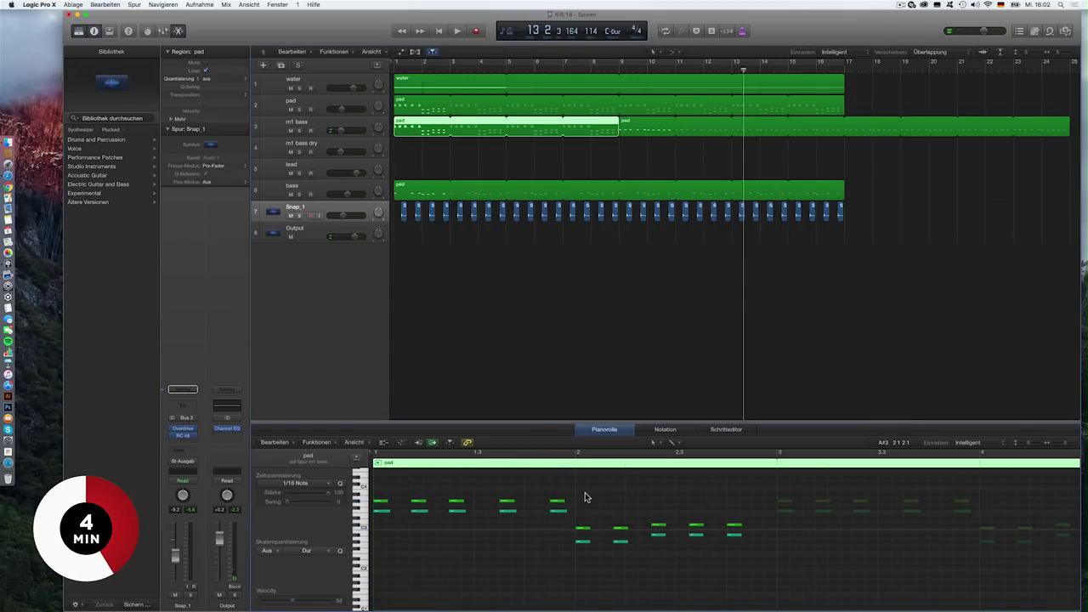
drag(373, 500, 371, 500)
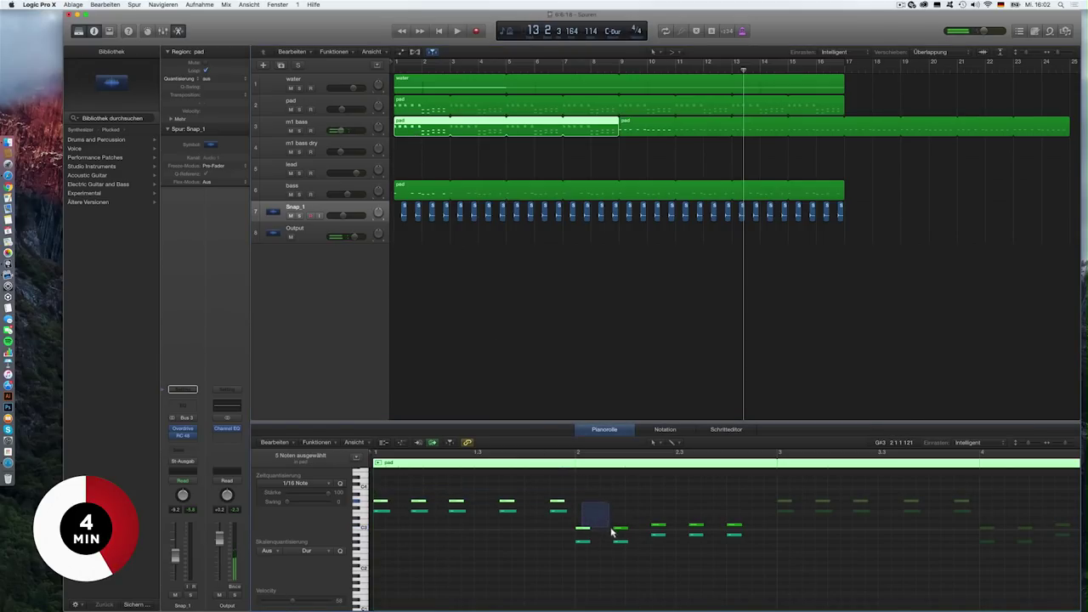
key(shift+space)
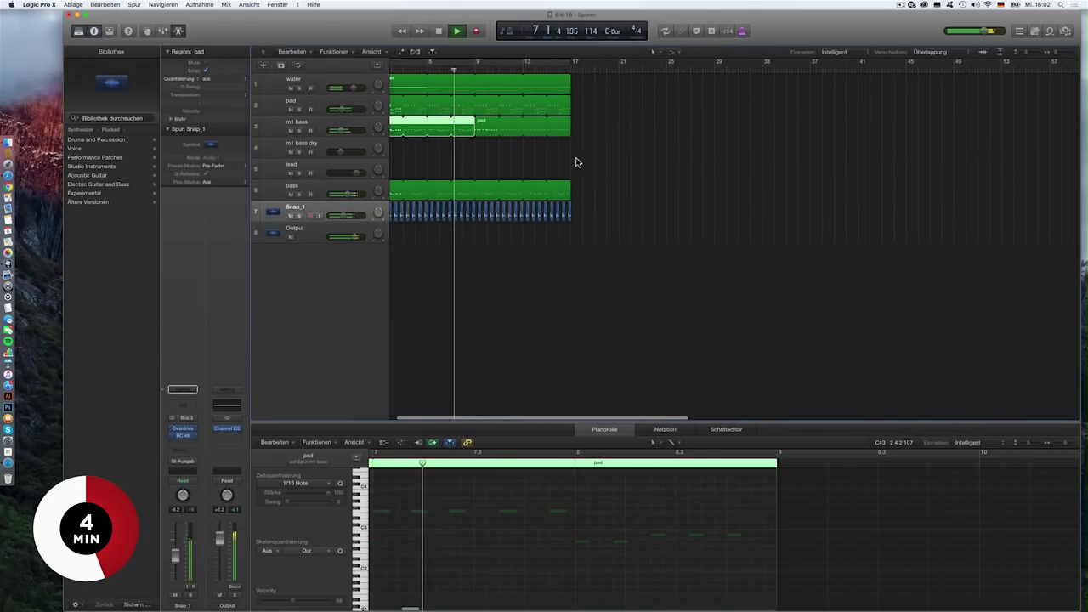
Step: Duplicate all regions of the 16-bar arrangement so the copies start at bar 17
key(super+Right)
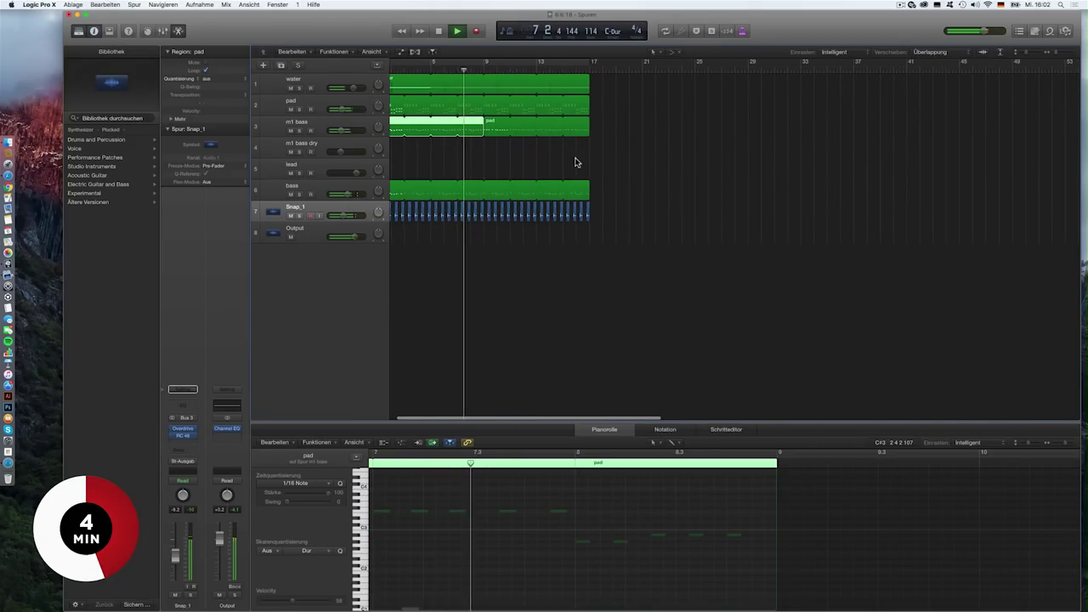
key(super+Left)
key(super+Right)
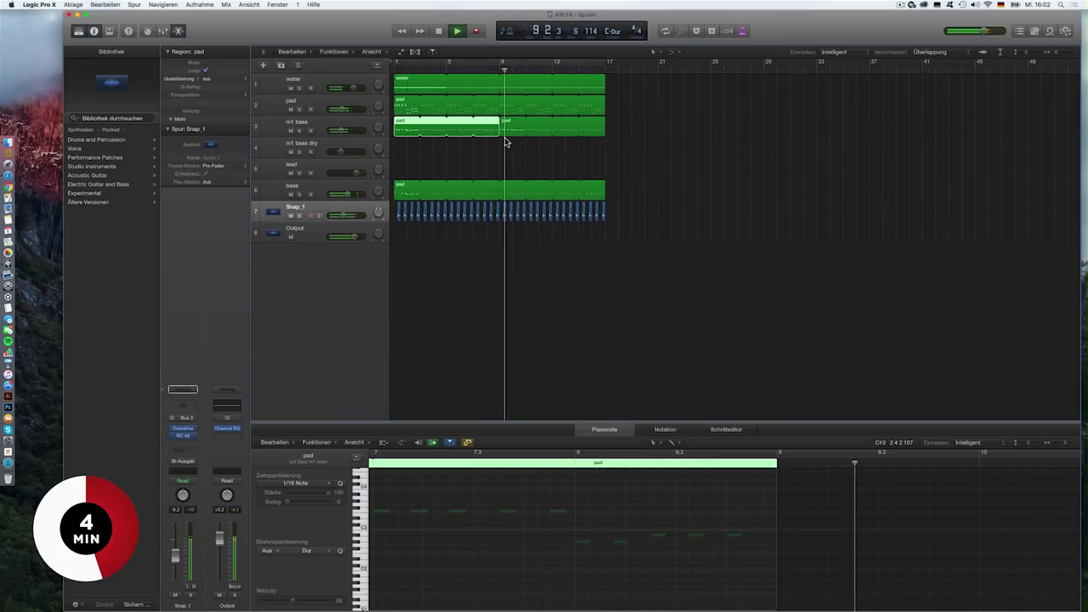
mouse_move(341, 133)
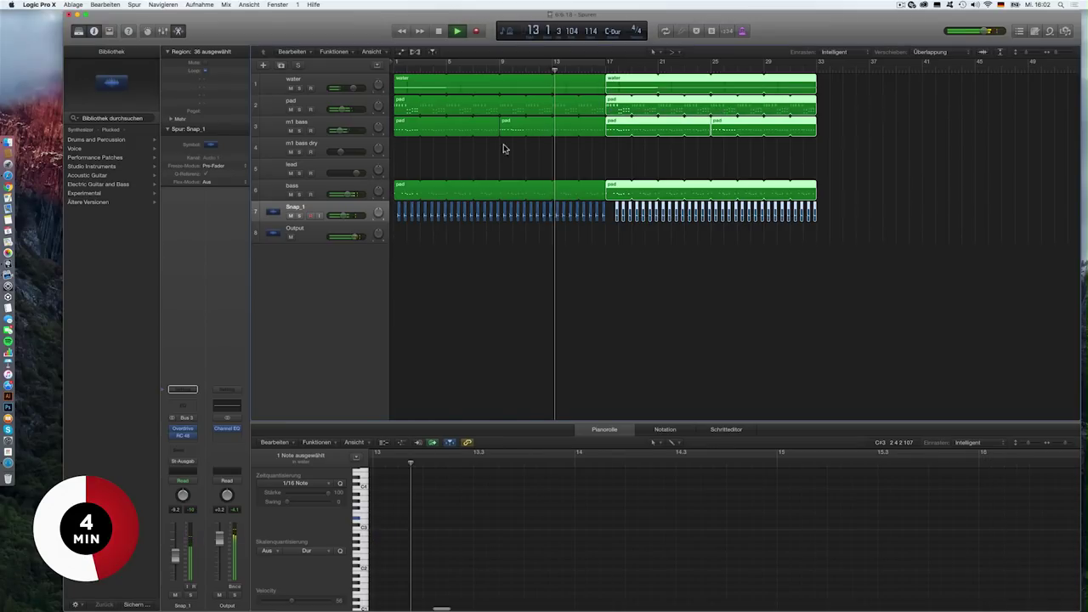
Step: Open the Korg M1 instrument on the m1 bass track, adjust its release time, and close it
click(299, 125)
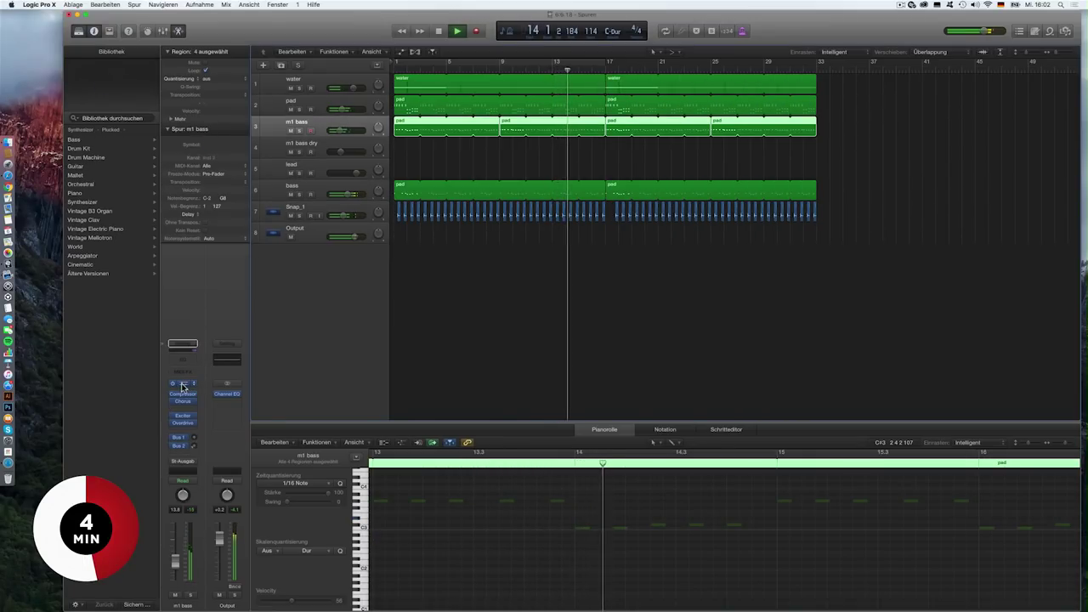
click(182, 387)
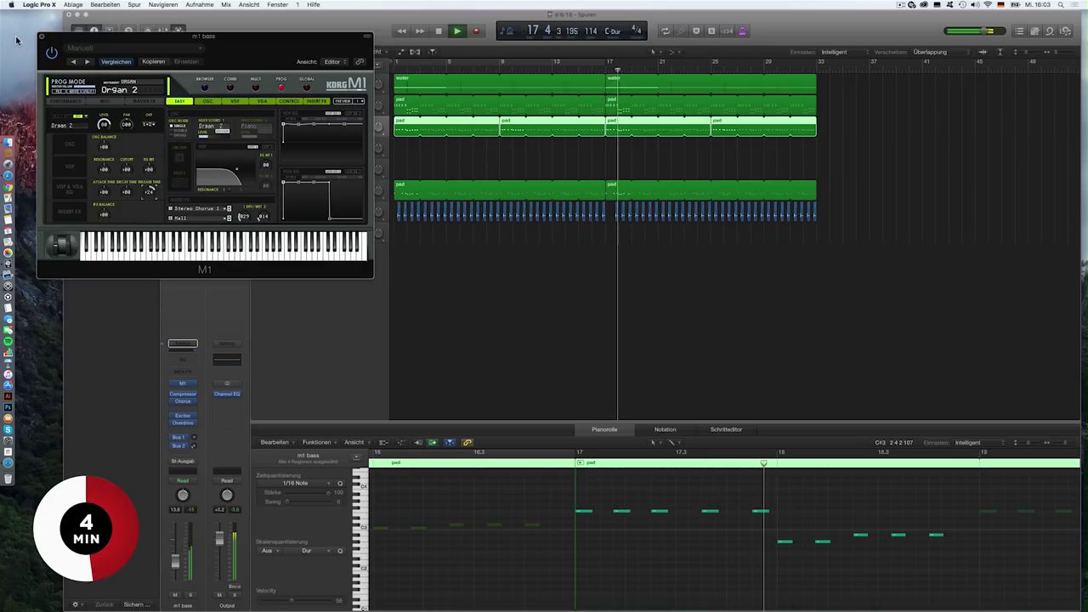
key(super+w)
Step: Add a Channel EQ to the pad track, boost the highs with a 1240 Hz shelf, enable the analyzer, and cut the lows
click(312, 102)
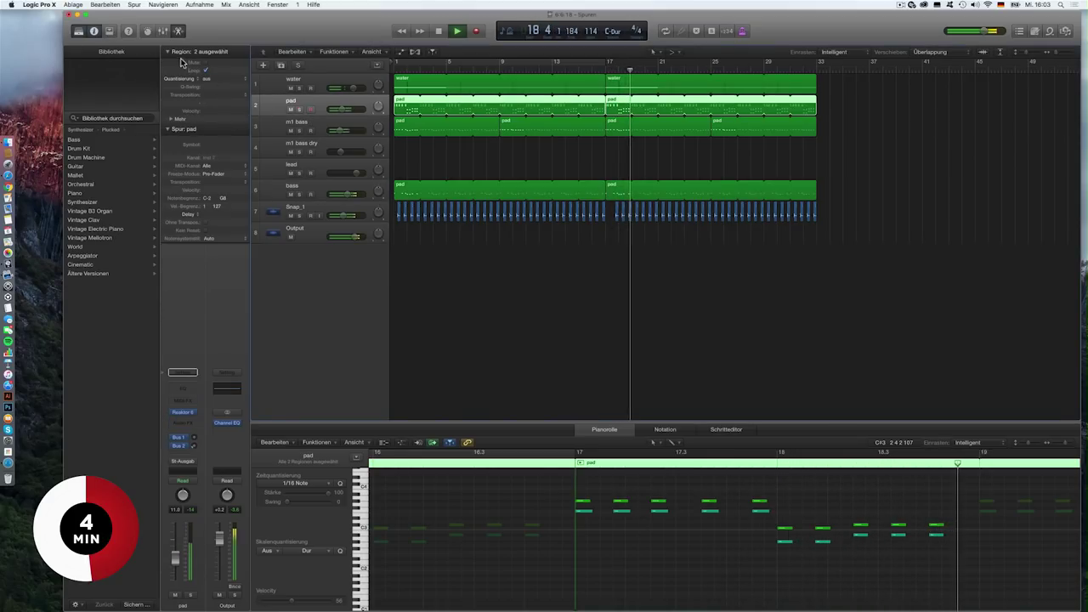
click(194, 391)
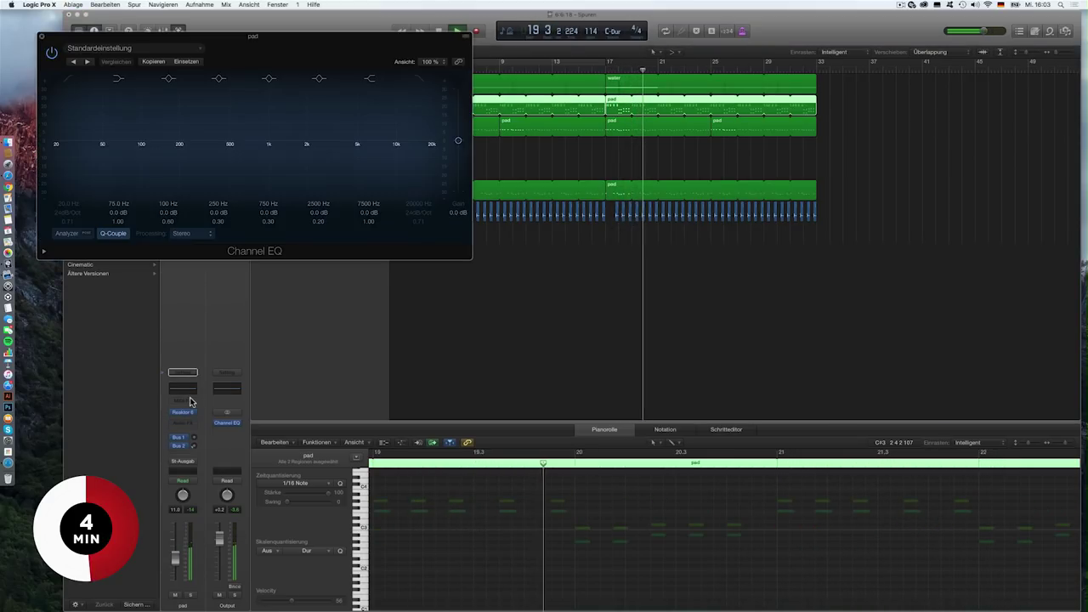
drag(391, 143, 289, 138)
click(66, 233)
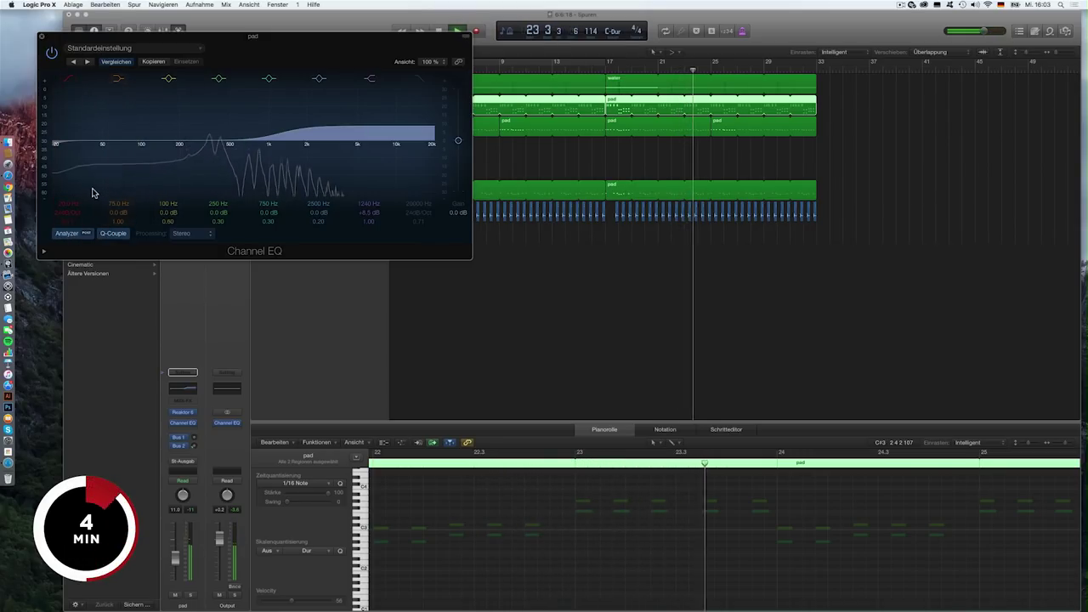
drag(64, 149, 178, 151)
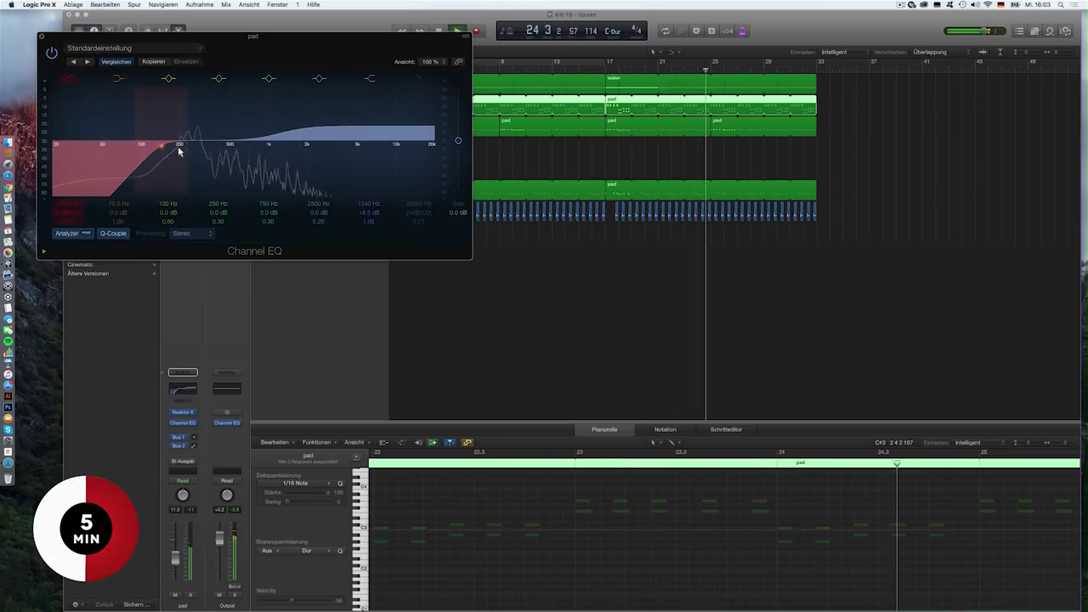
key(super+w)
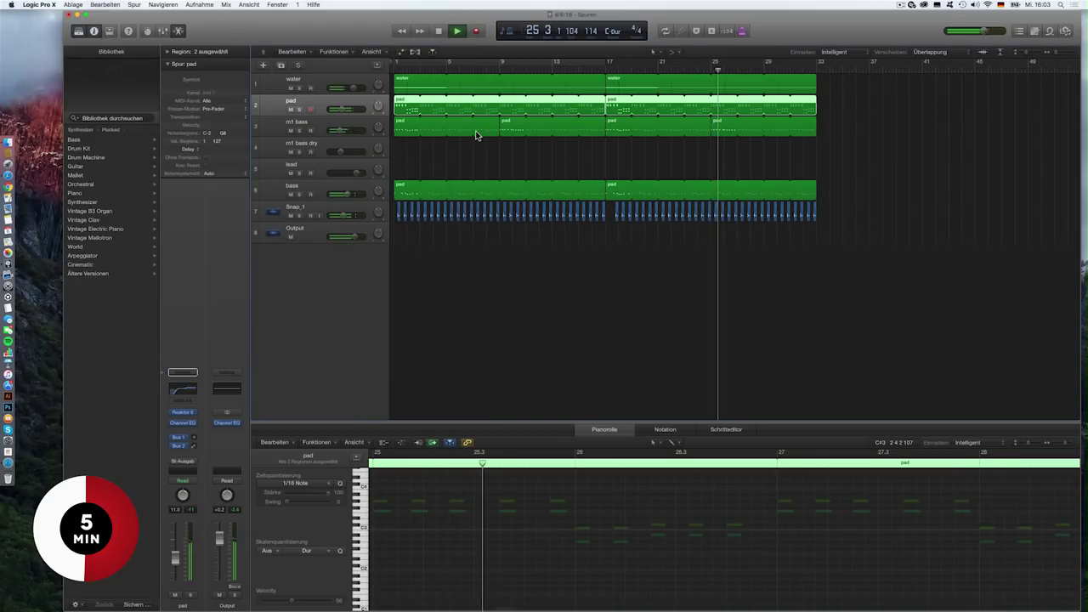
Step: Select all regions of the 32-bar arrangement and copy them to start at bar 33
scroll(568, 150, up, 2)
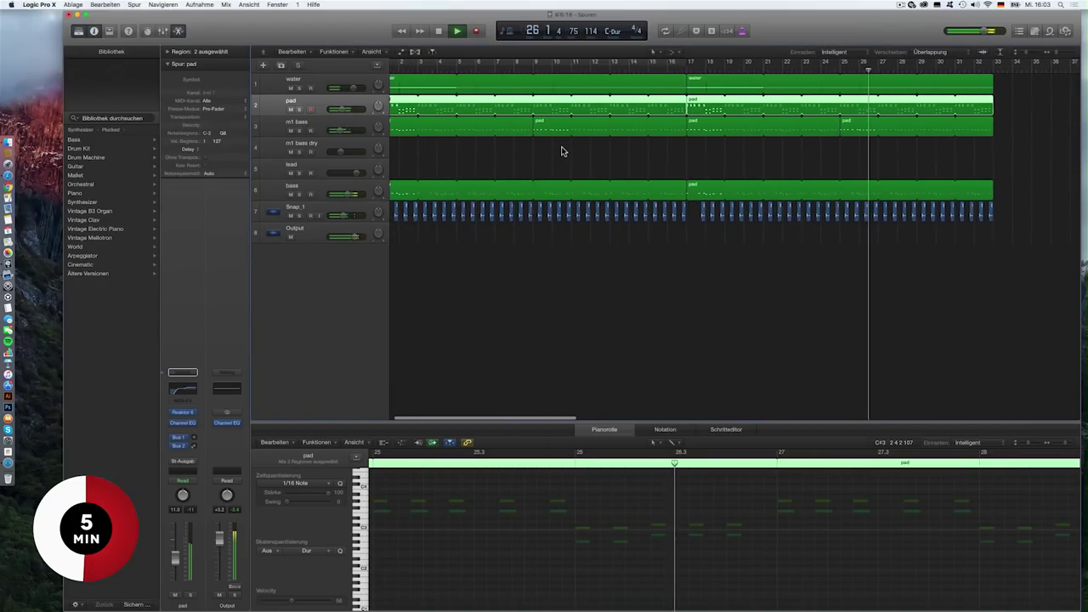
scroll(561, 150, down, 4)
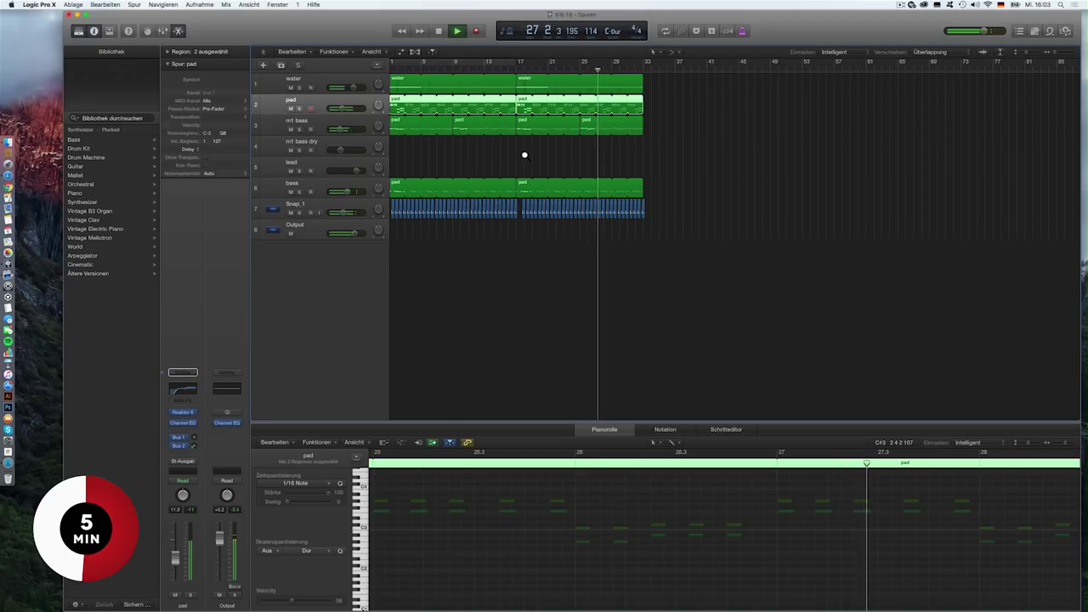
scroll(523, 156, down, 3)
click(615, 311)
scroll(576, 267, down, 1)
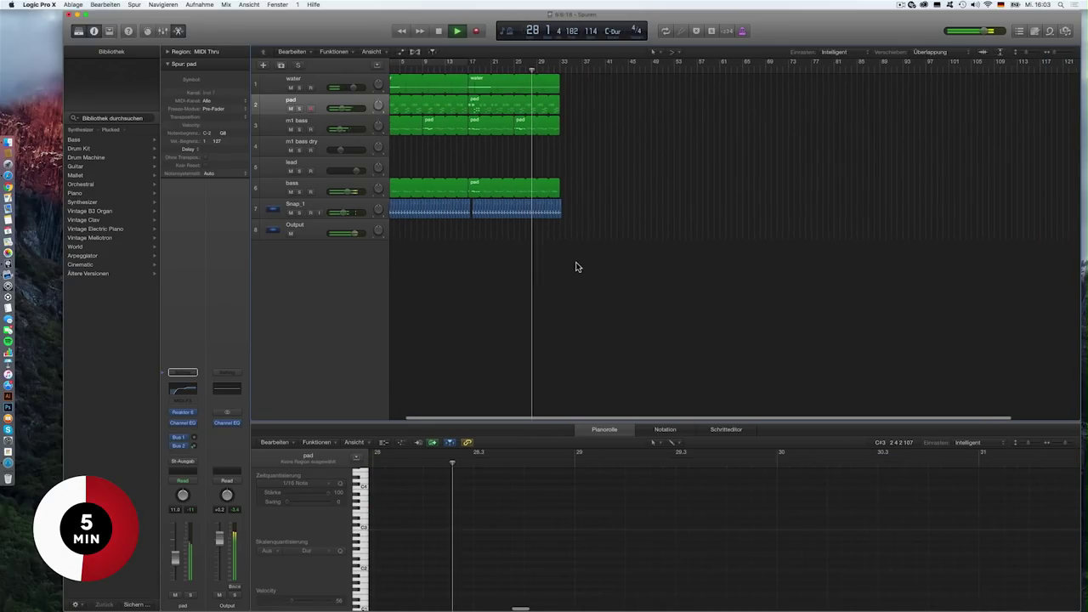
scroll(576, 267, left, 2)
drag(544, 236, 402, 85)
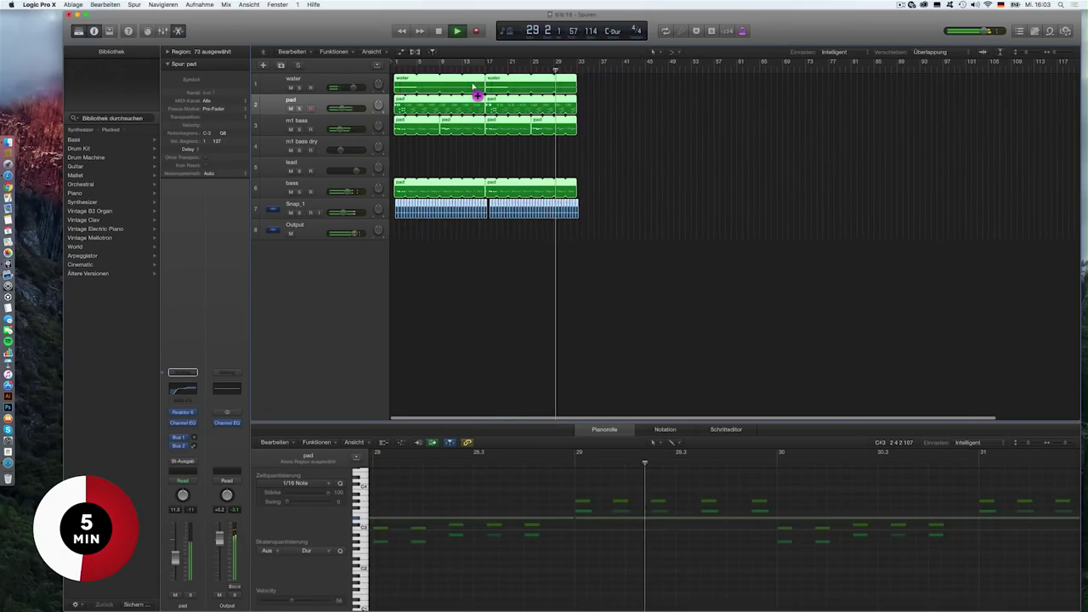
drag(476, 95, 585, 107)
Step: Select the pad regions starting at bars 33 and 49 and set the pad track's transposition to +12
click(581, 110)
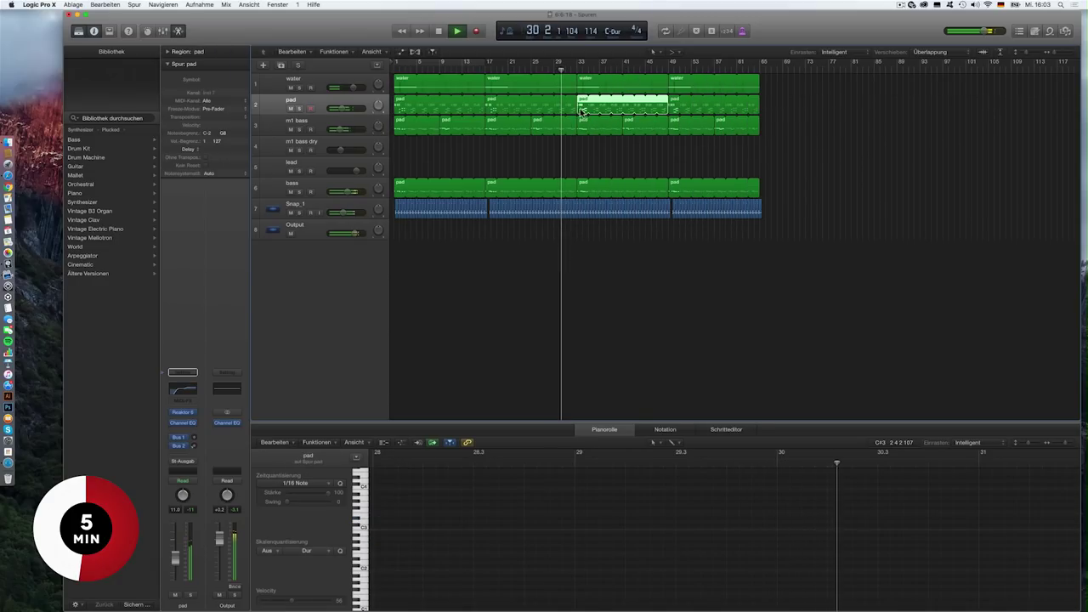
click(245, 117)
click(235, 126)
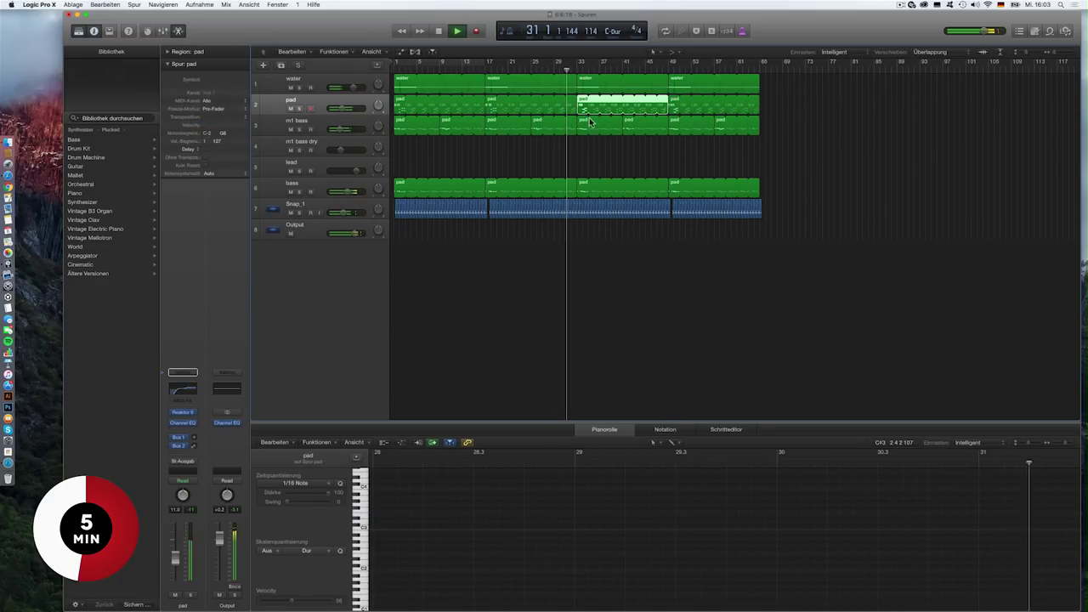
click(676, 110)
click(247, 121)
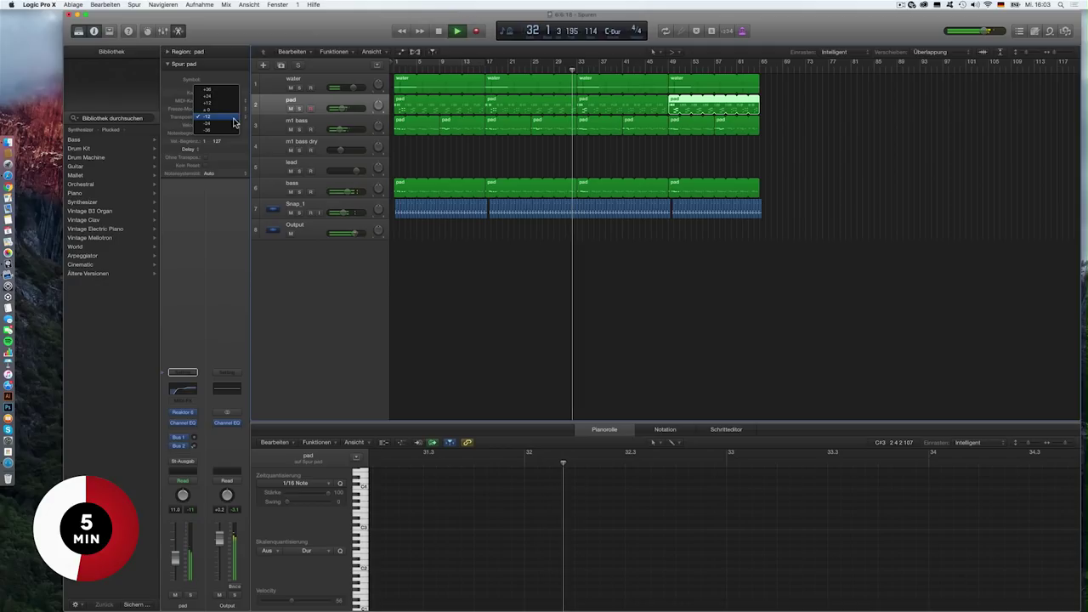
click(222, 102)
click(657, 272)
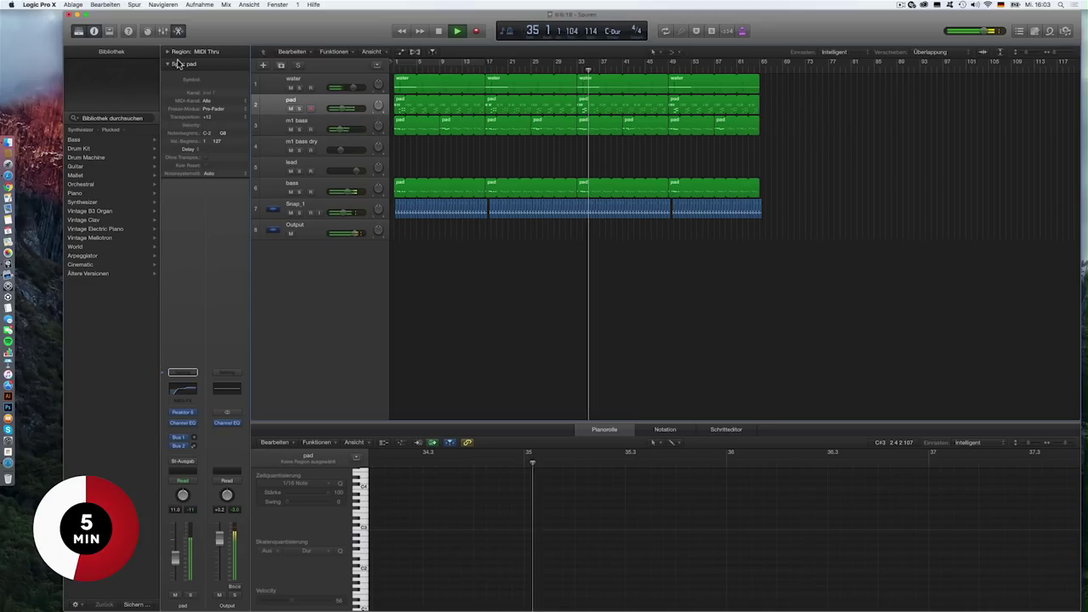
Step: Select the lead track, adjust its volume, and inspect its Sculpture instrument before closing it
click(340, 167)
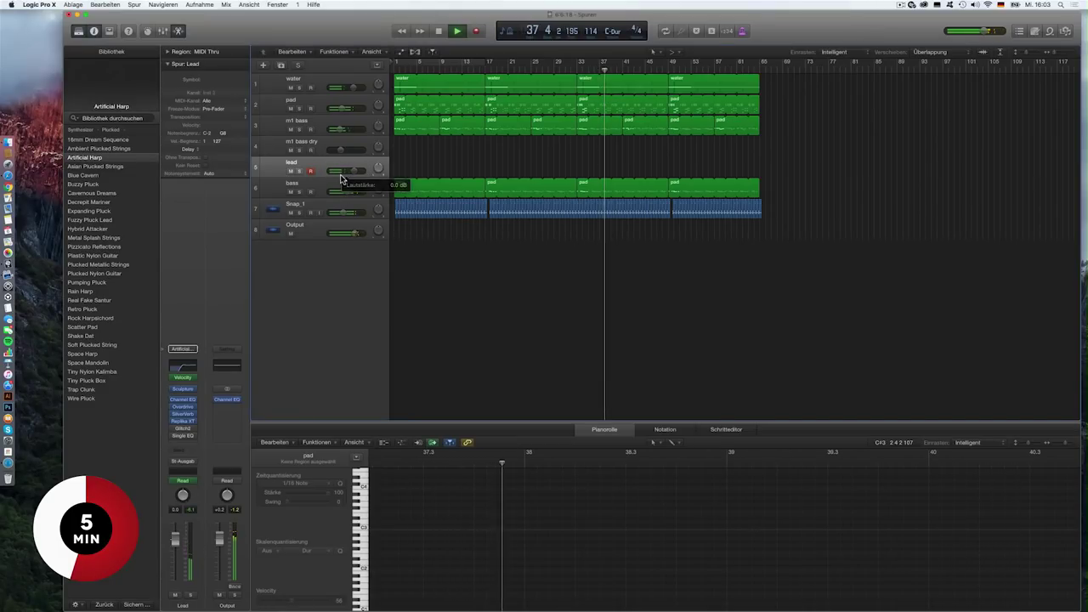
click(183, 390)
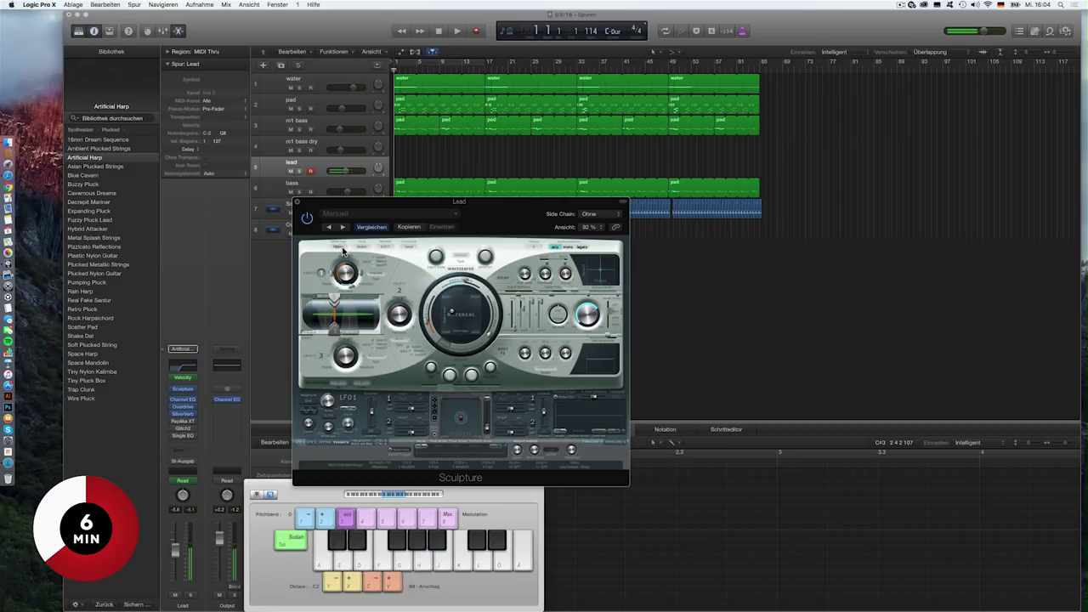
click(296, 203)
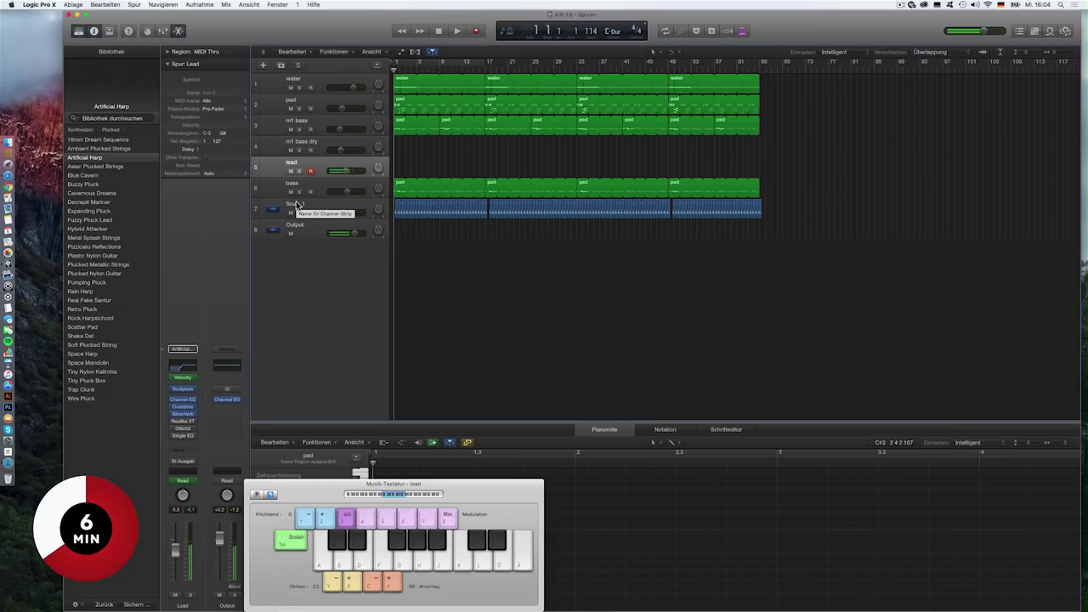
Step: Record a two-bar melody on the lead track from bar 1 with the musical typing keyboard
key(space)
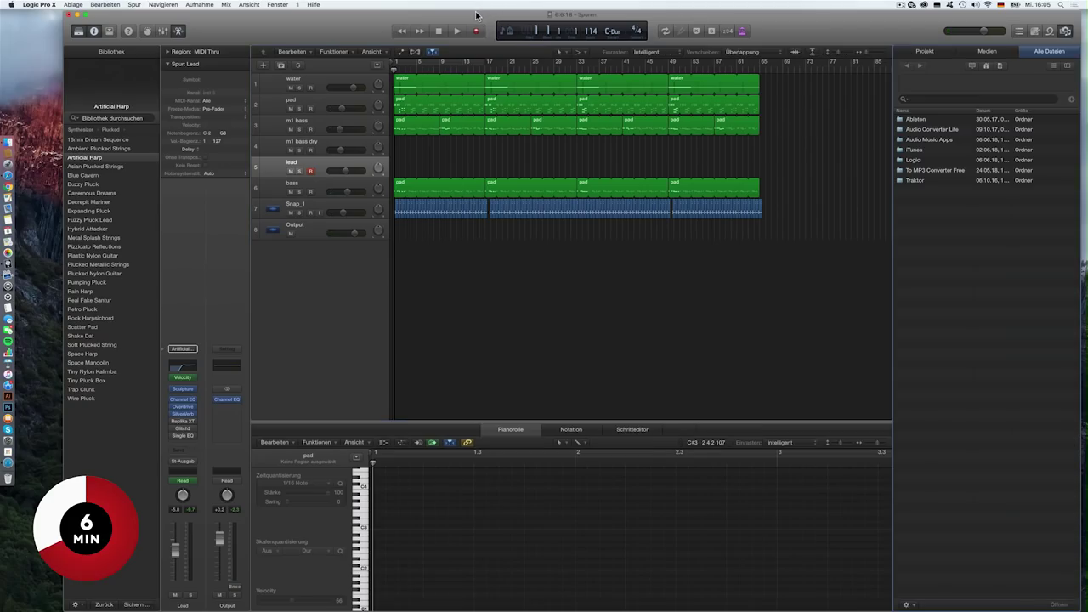
key(super+k)
click(477, 31)
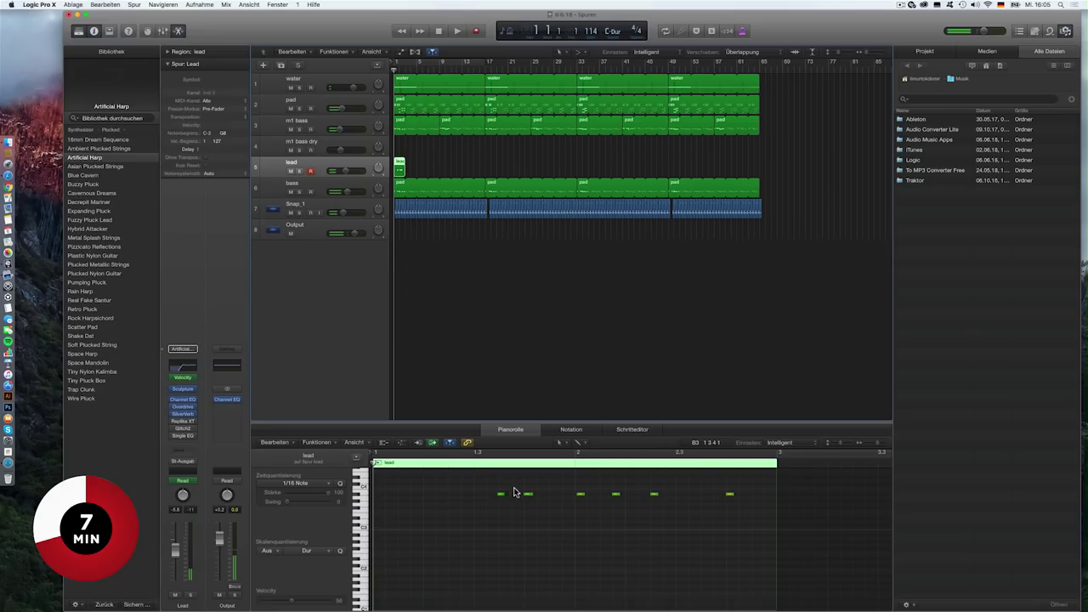
Step: Clear the recorded lead notes and build a melody in bar 1 by placing notes at varied positions and pitches, and play it
drag(500, 497, 756, 557)
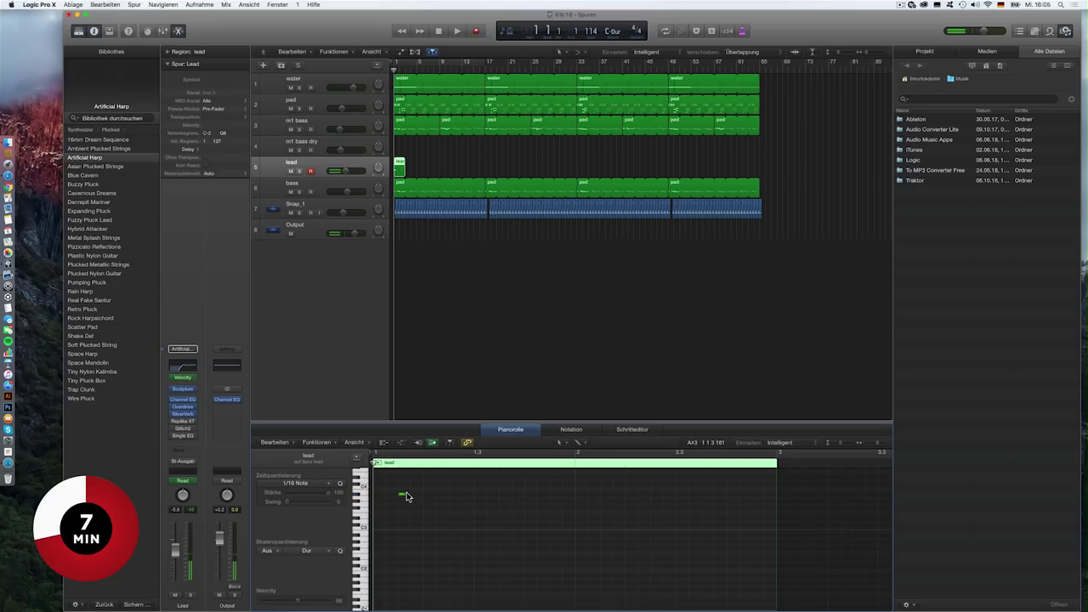
mouse_move(404, 493)
mouse_down()
mouse_move(425, 489)
mouse_move(428, 471)
mouse_move(478, 495)
mouse_up()
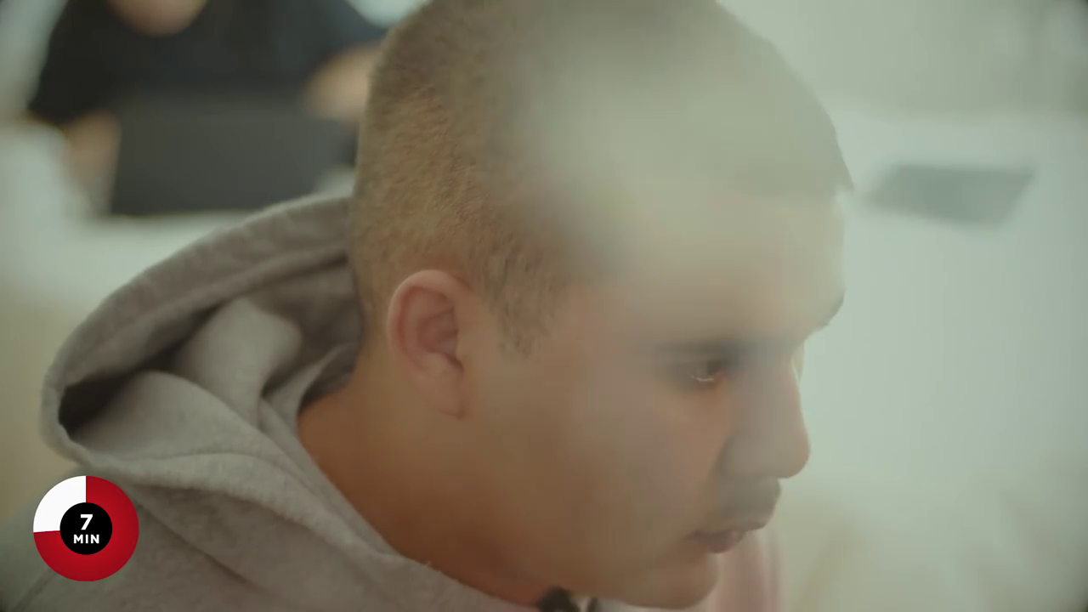
drag(477, 495, 501, 505)
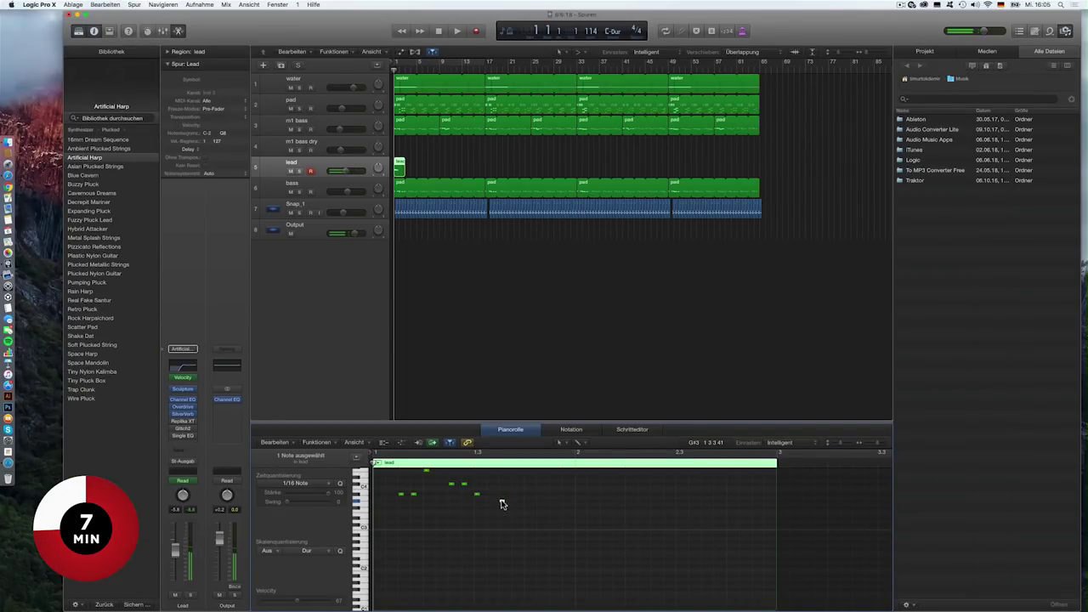
key(space)
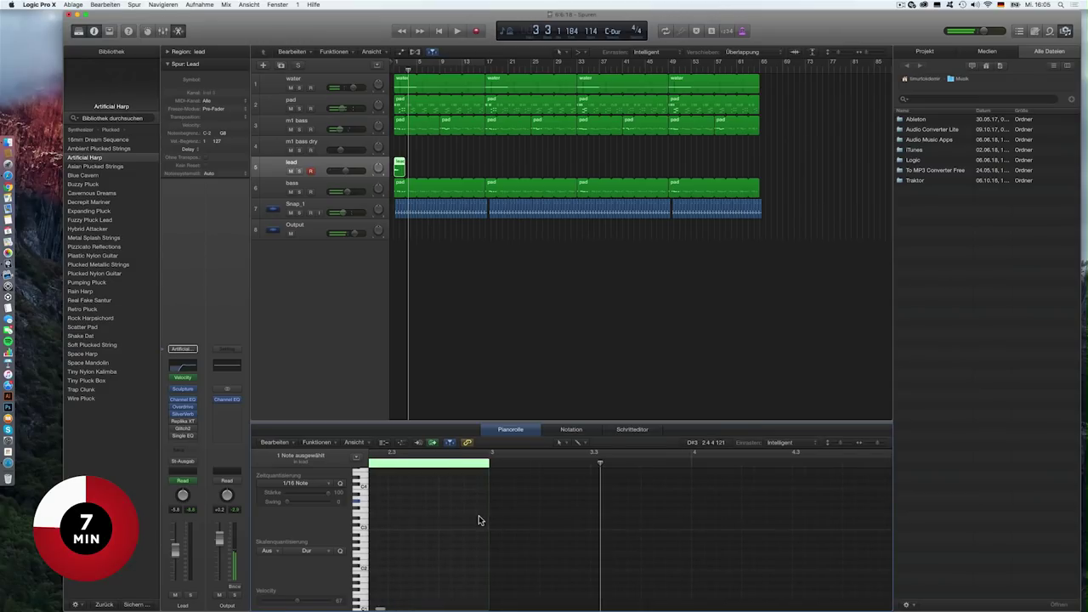
Step: Rearrange the lead melody across bars 1 and 2, moving one note to G#3 near beat 4 of bar 1, and play it back
scroll(478, 520, left, 5)
drag(501, 503, 655, 498)
drag(672, 494, 613, 503)
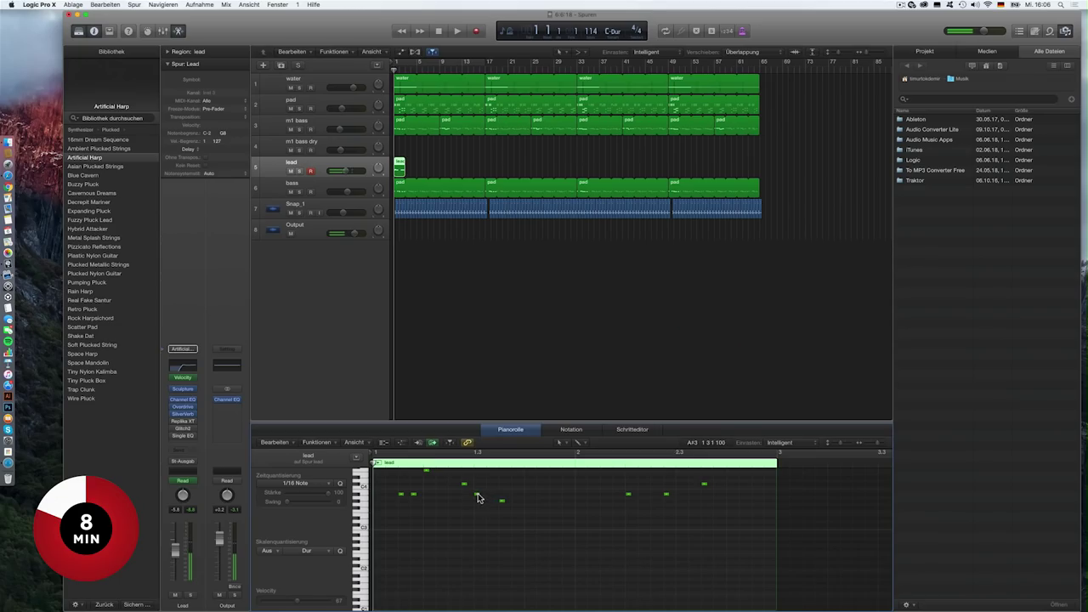
drag(479, 498, 527, 503)
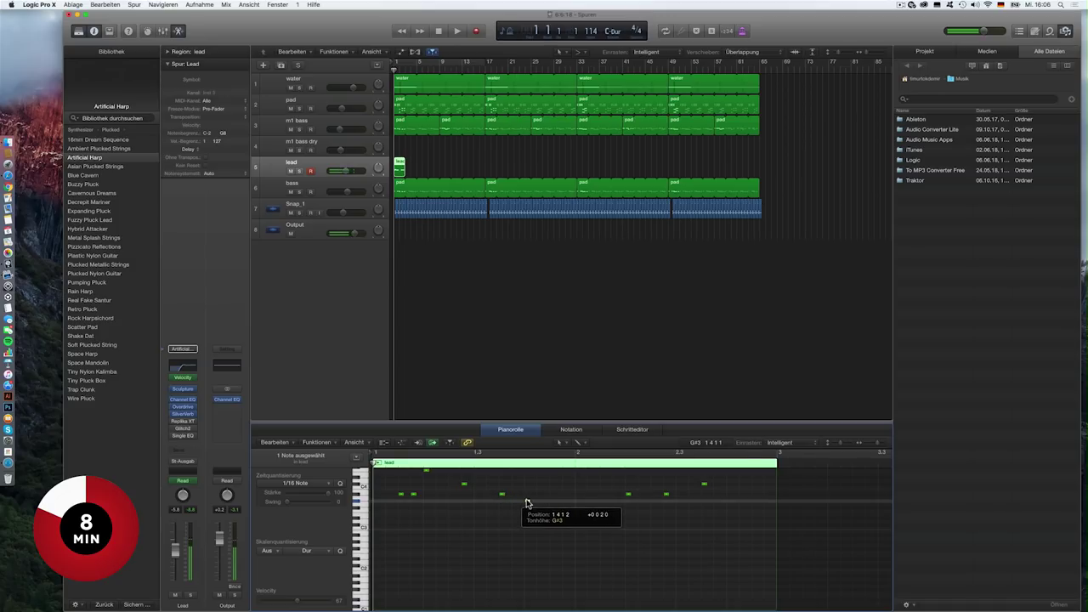
key(space)
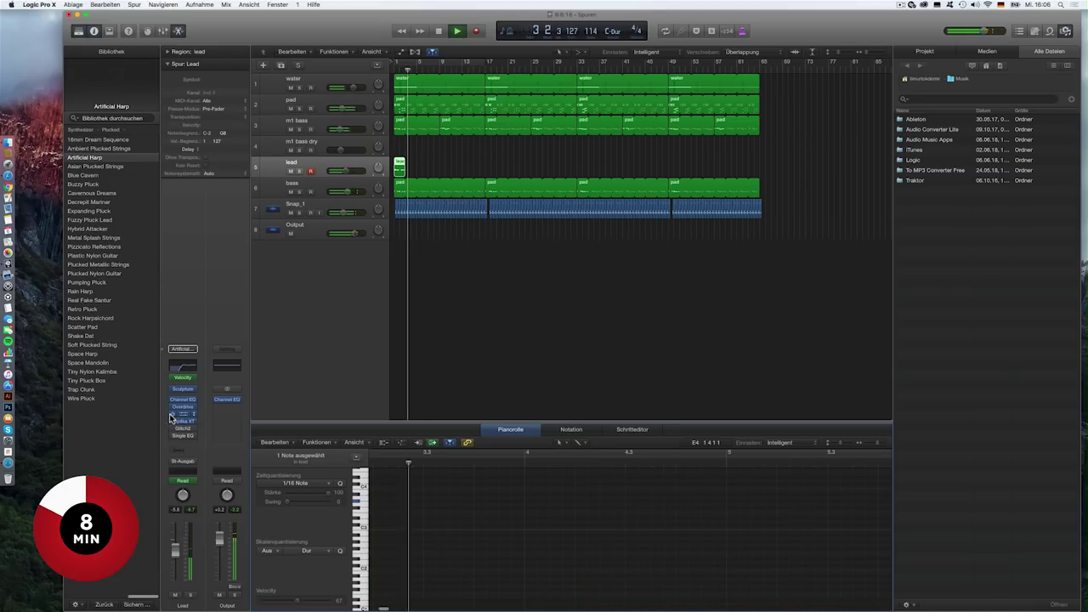
Step: Close the lead track's Replika XT delay and place the lead pattern looped from bar 33 to bar 49
key(space)
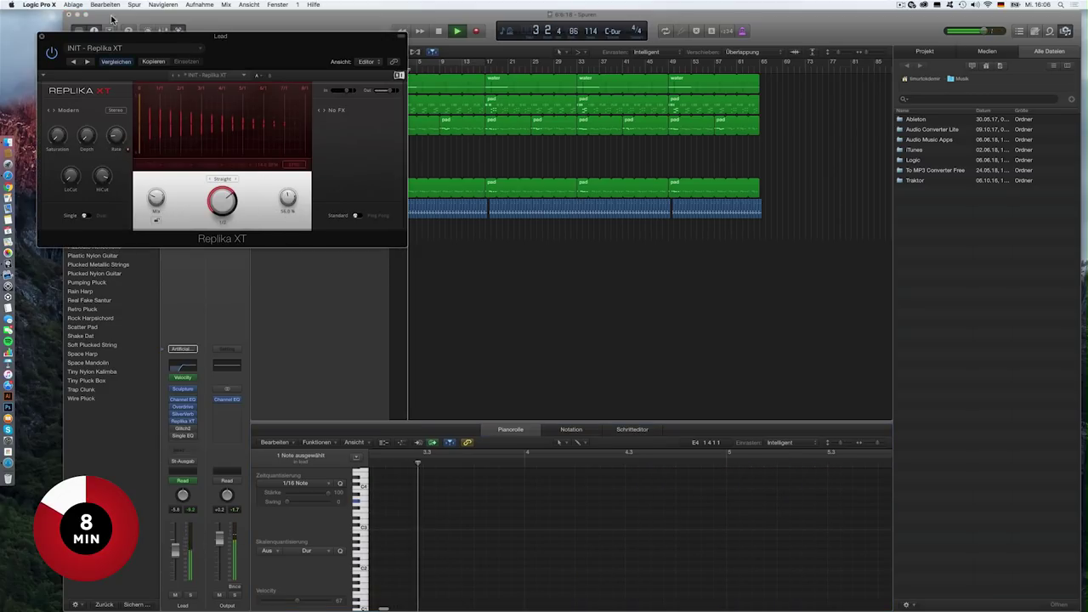
key(super+w)
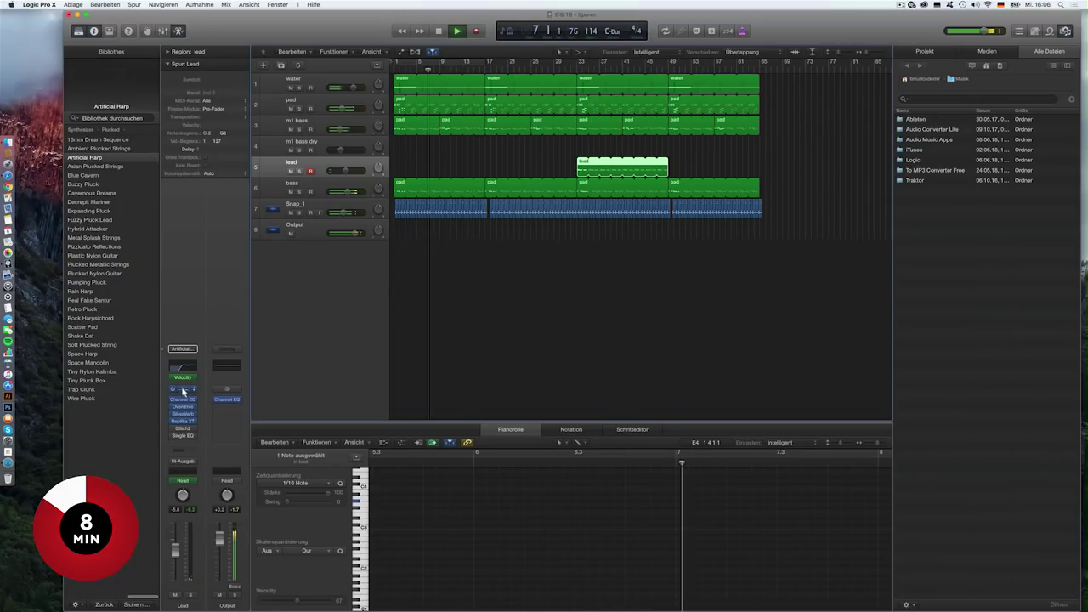
Step: Open Sculpture on the lead track, bring up its octave transposition choices, and close the instrument
click(182, 390)
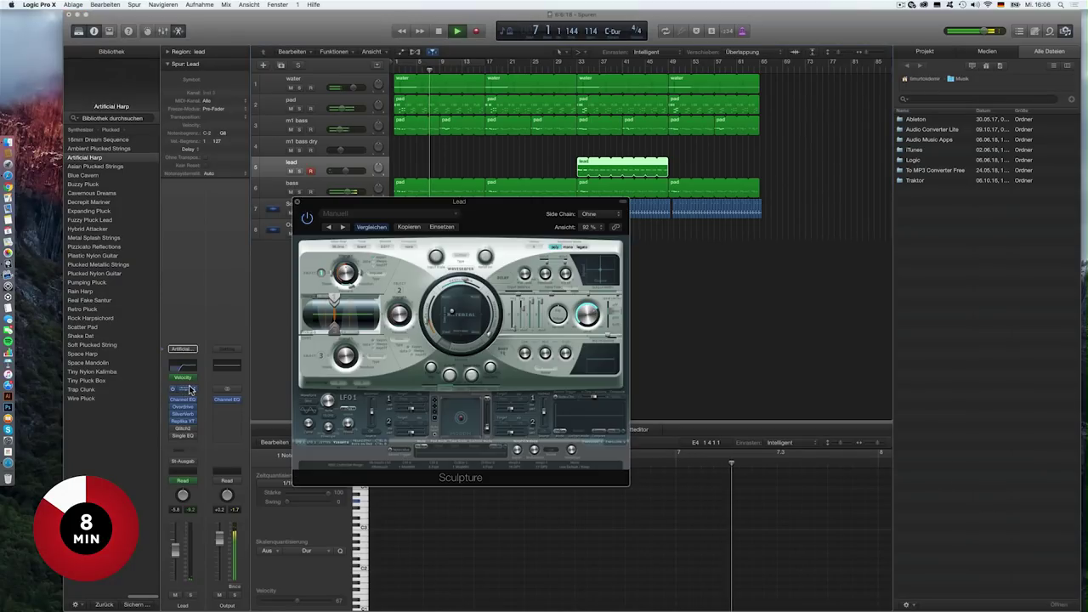
key(super+w)
click(183, 389)
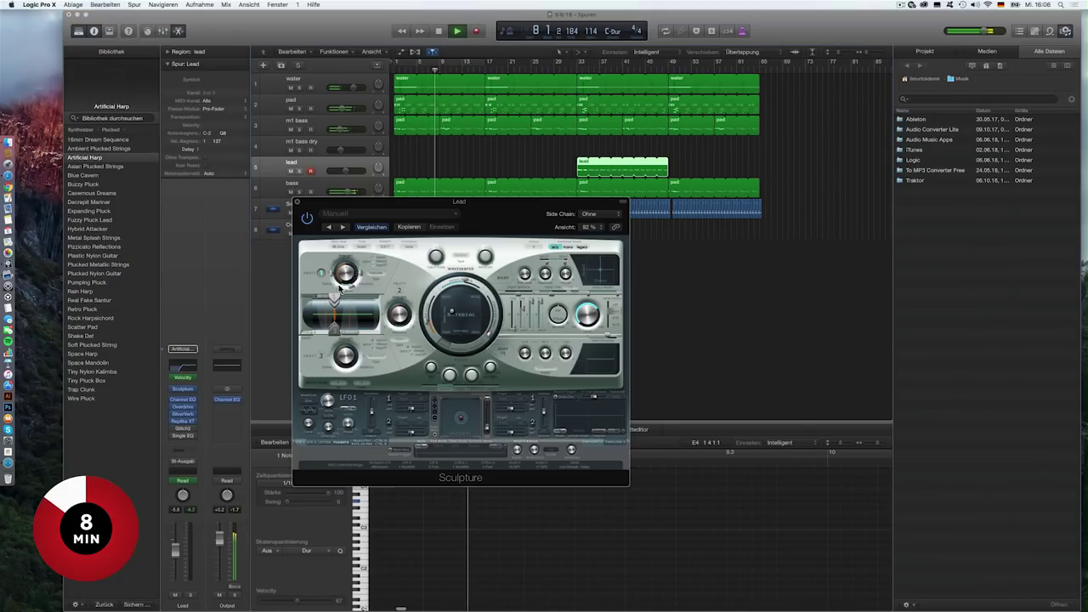
click(413, 247)
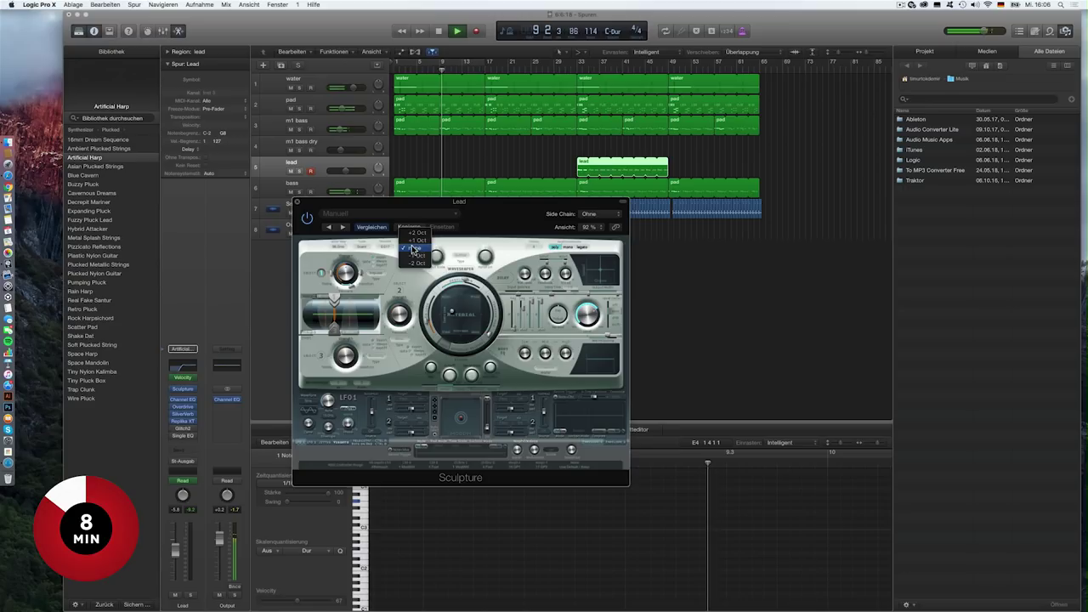
click(298, 201)
Step: Extend the lead loop from bar 49 to bar 65 and loop a lead copy from bar 17 to bar 25
drag(668, 169, 759, 180)
click(665, 282)
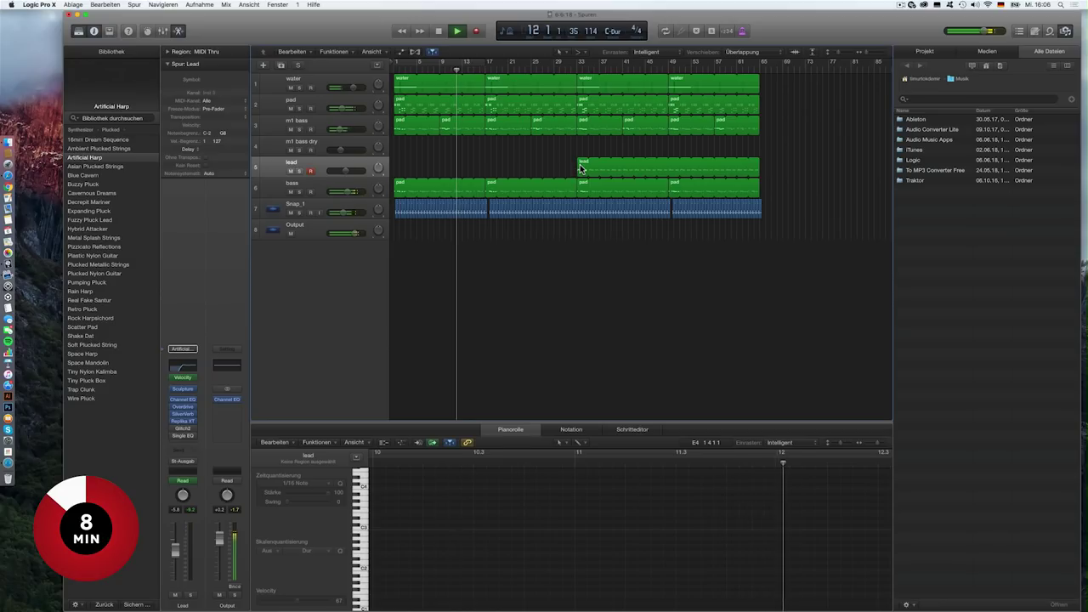
drag(584, 167, 530, 169)
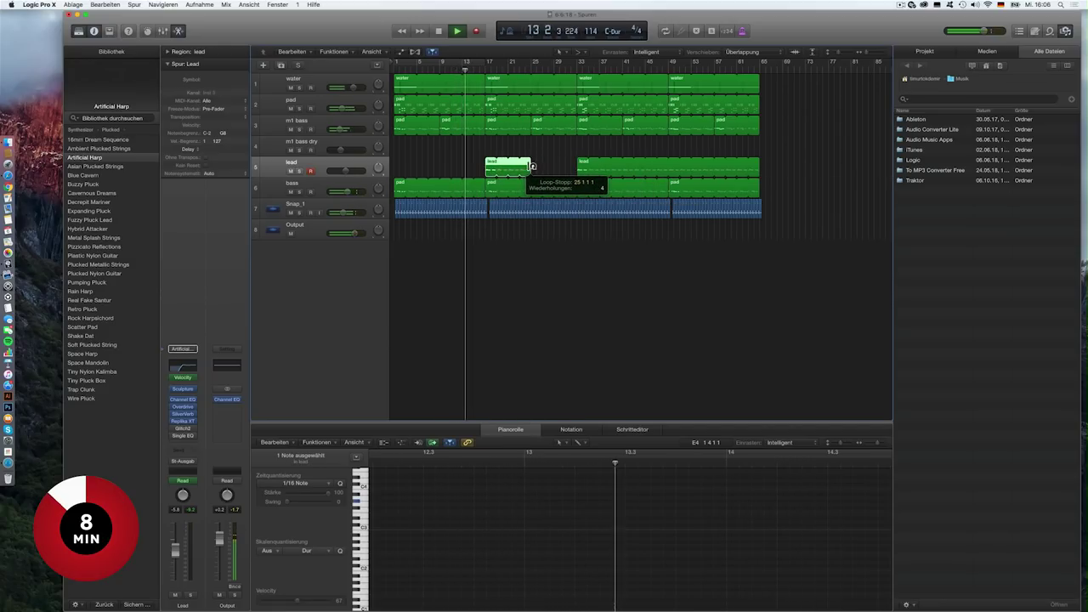
Step: Open Sculpture on the lead track and activate and adjust its object 2
click(184, 391)
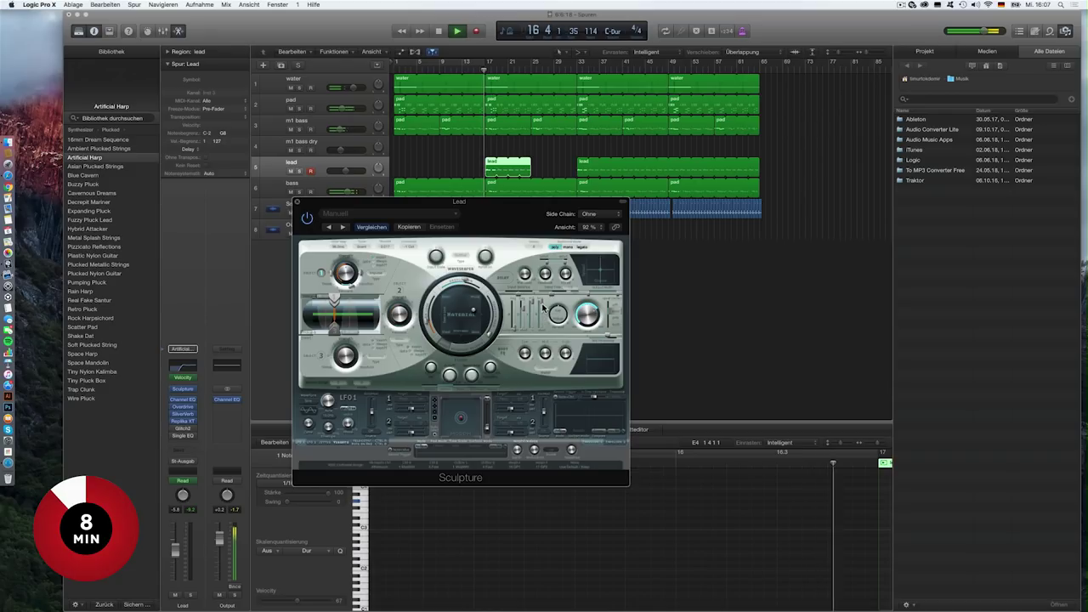
mouse_move(544, 312)
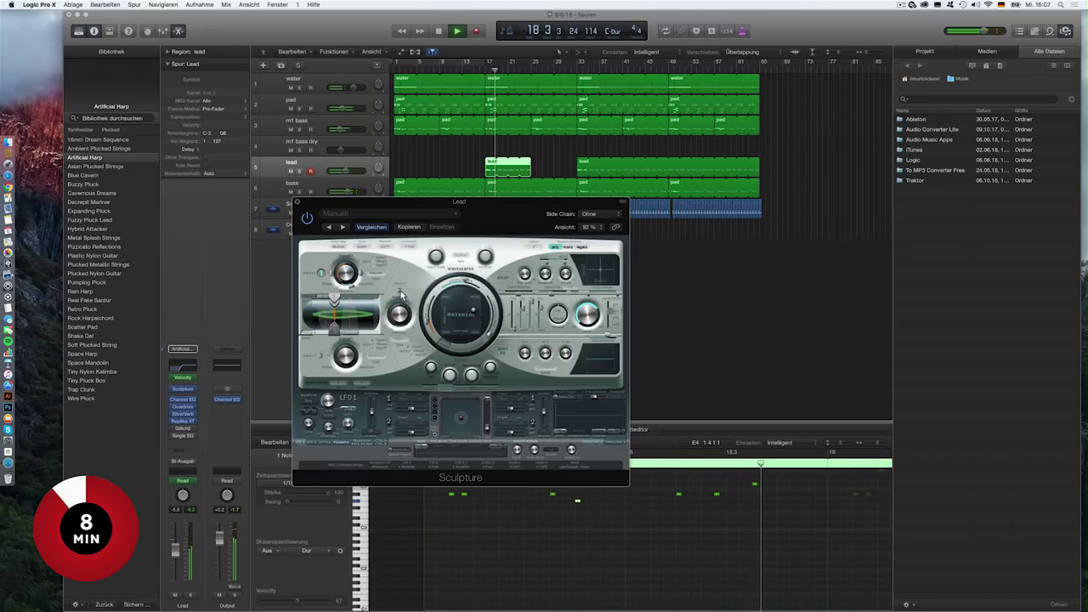
click(395, 327)
click(415, 337)
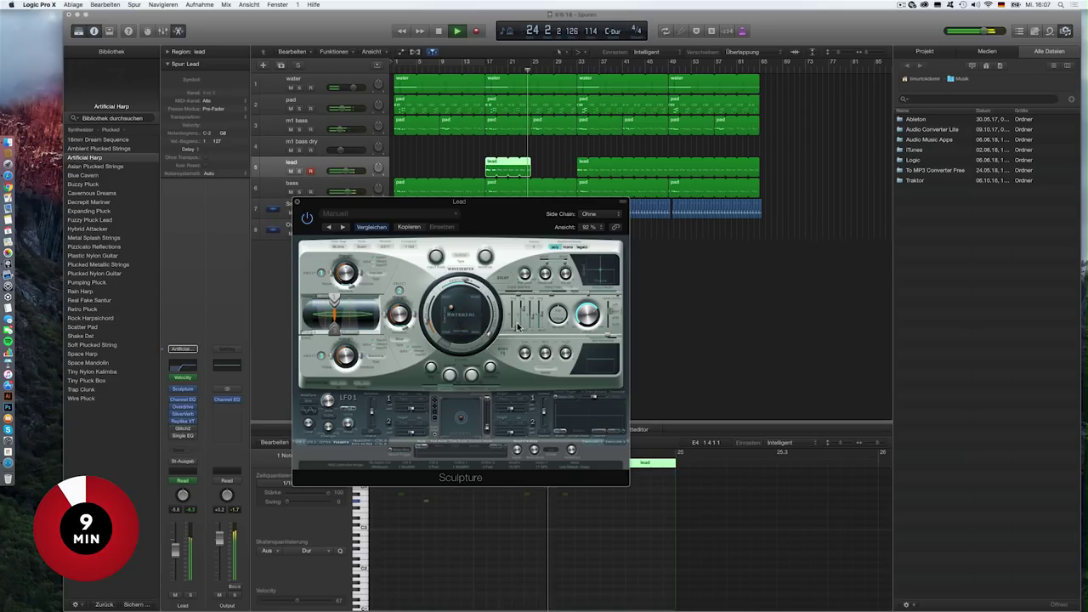
Step: Shorten the bar 33 lead loop to end at bar 41 and set the lead track's transposition to +12
click(568, 160)
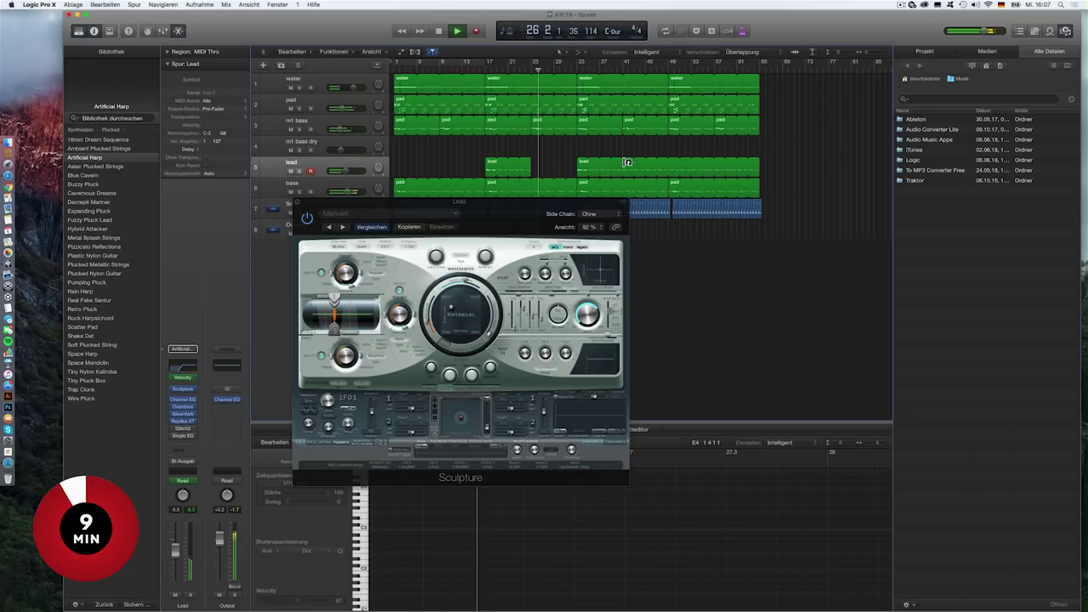
drag(626, 161, 605, 170)
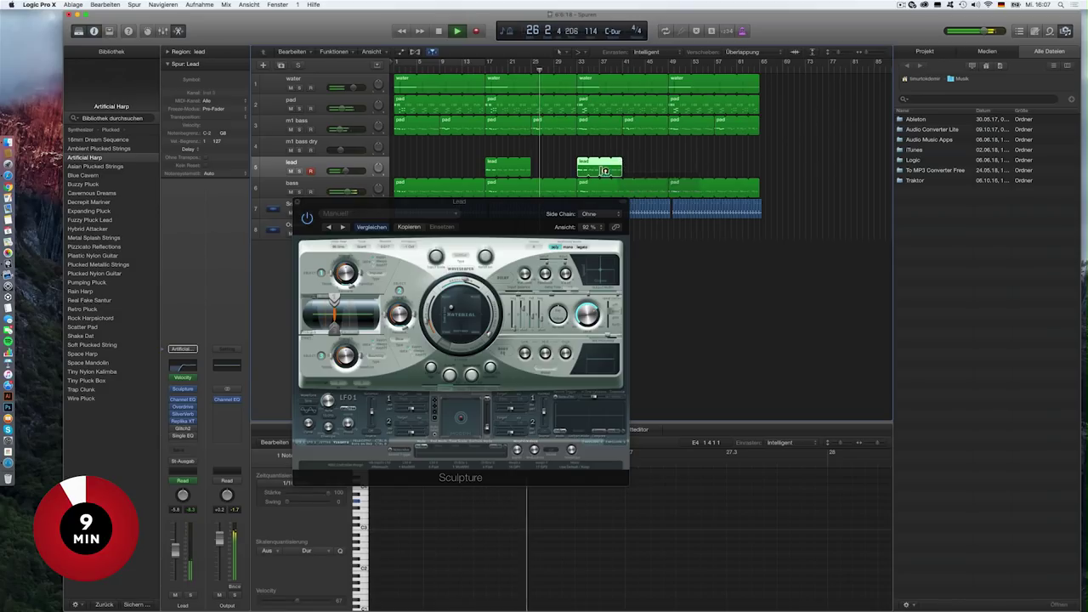
click(244, 117)
click(222, 112)
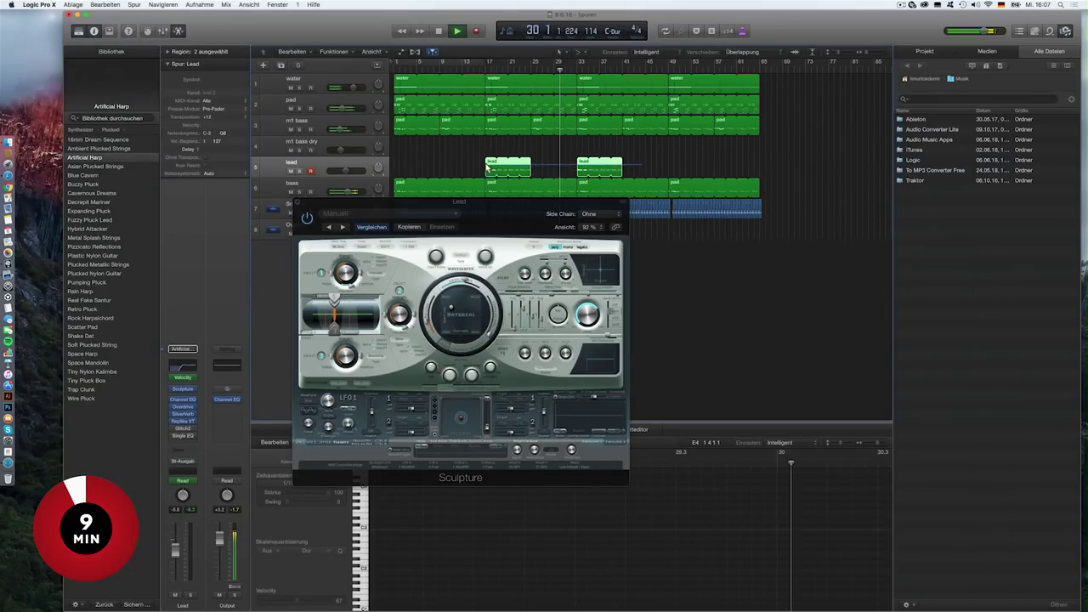
Step: Copy the two lead regions to start at bars 49 and 65, and close Sculpture
drag(490, 168, 674, 170)
click(677, 262)
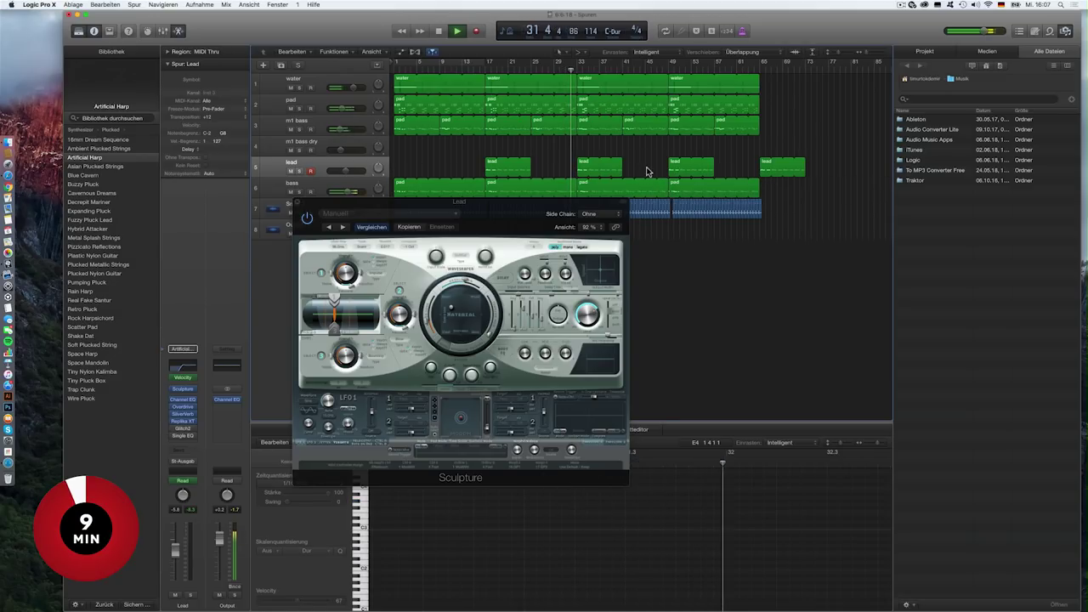
click(303, 204)
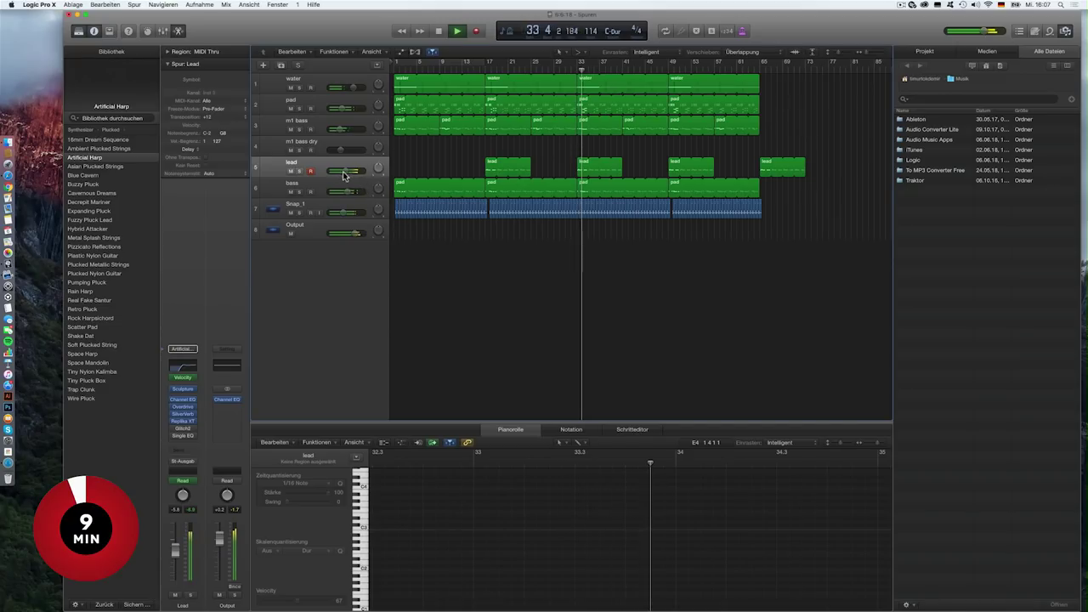
Step: Lower the lead track's volume and set its Replika XT delay to Ping Pong with higher feedback and mix
drag(352, 170, 345, 171)
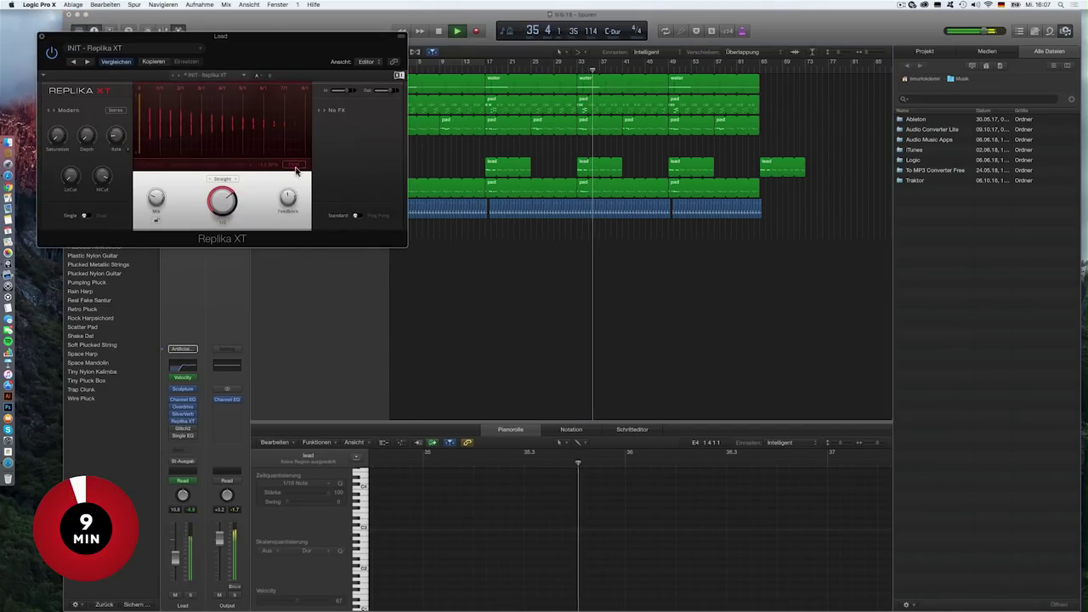
drag(287, 197, 287, 196)
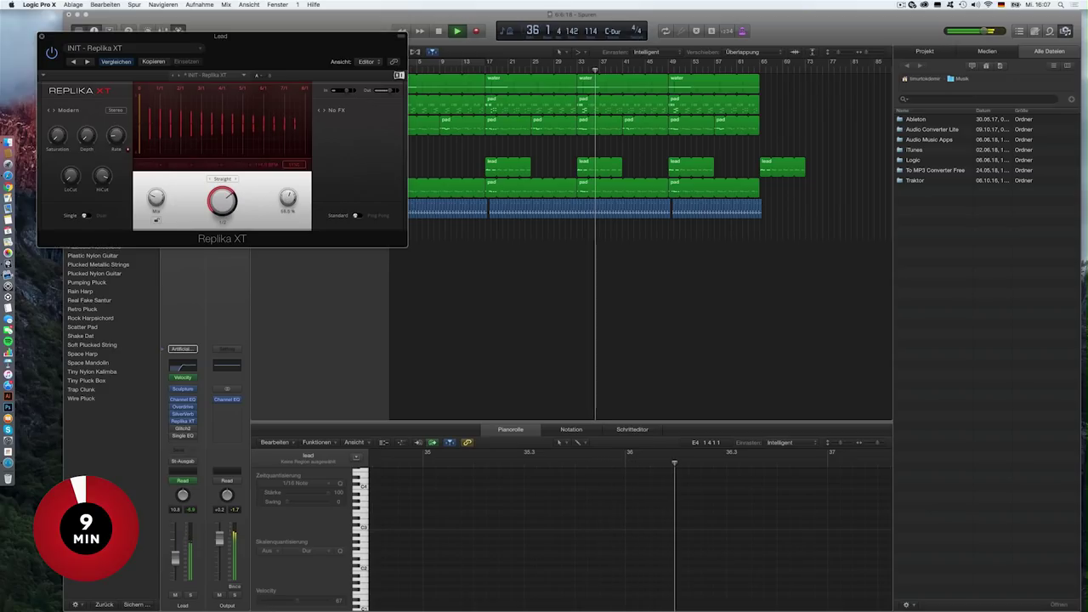
click(357, 216)
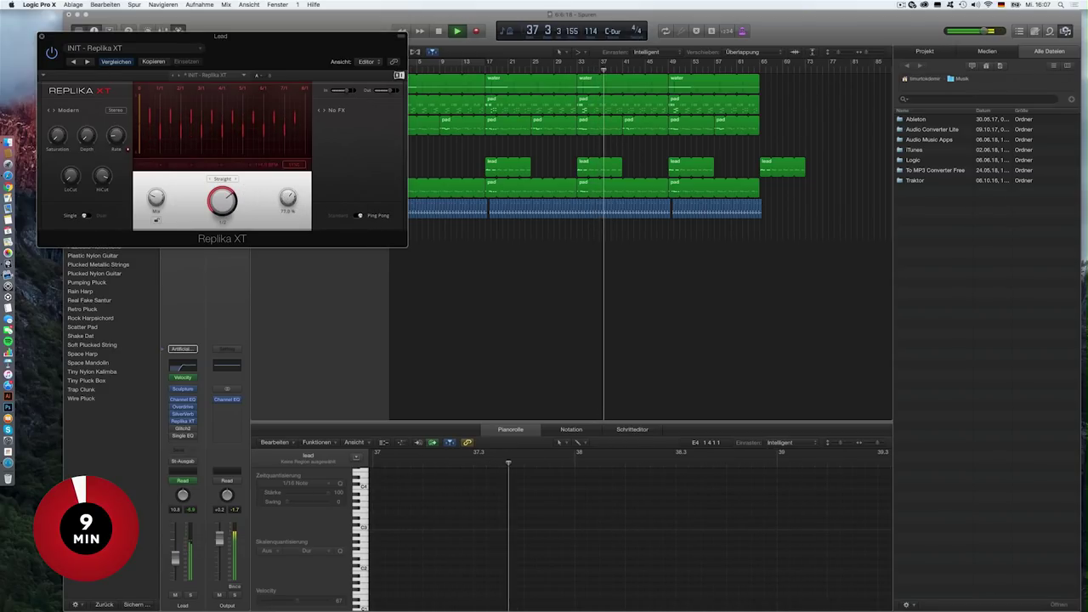
drag(156, 198, 155, 196)
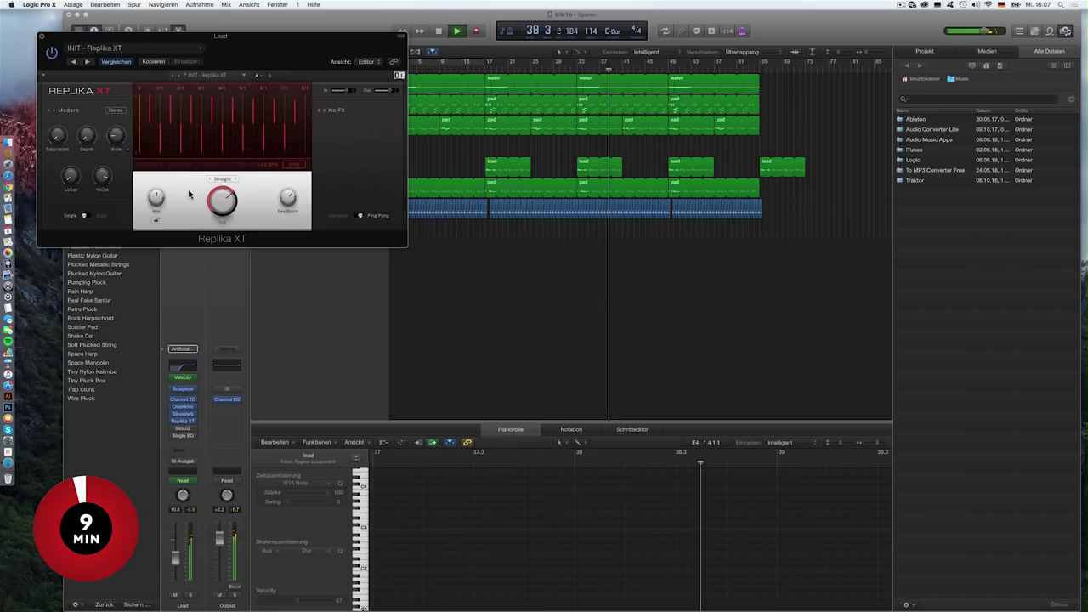
click(41, 36)
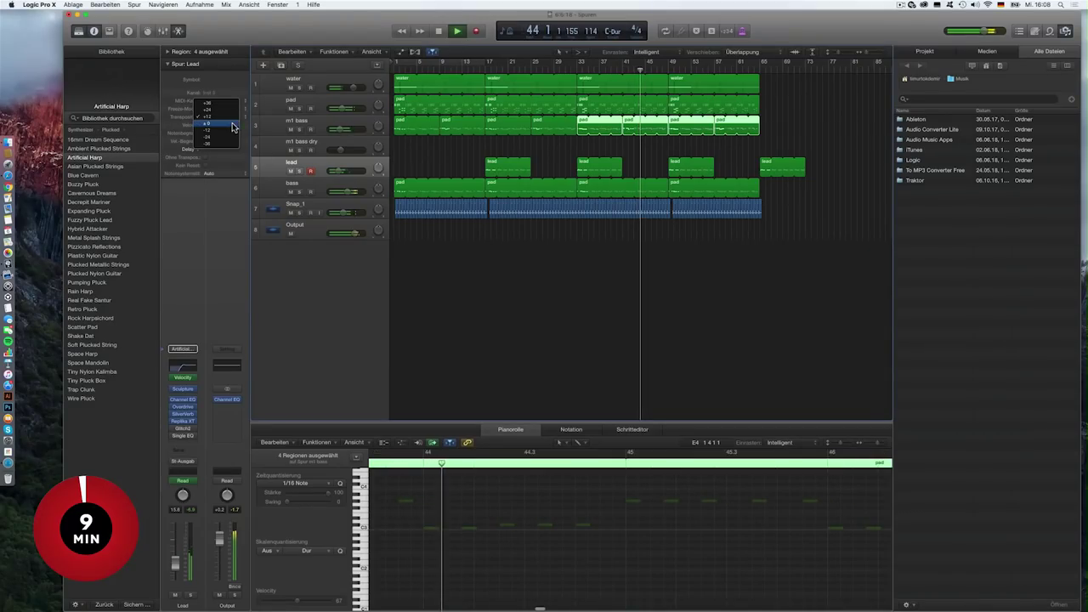
Step: Set the lead track's transposition to ±0 and deselect the m1 bass regions
click(232, 124)
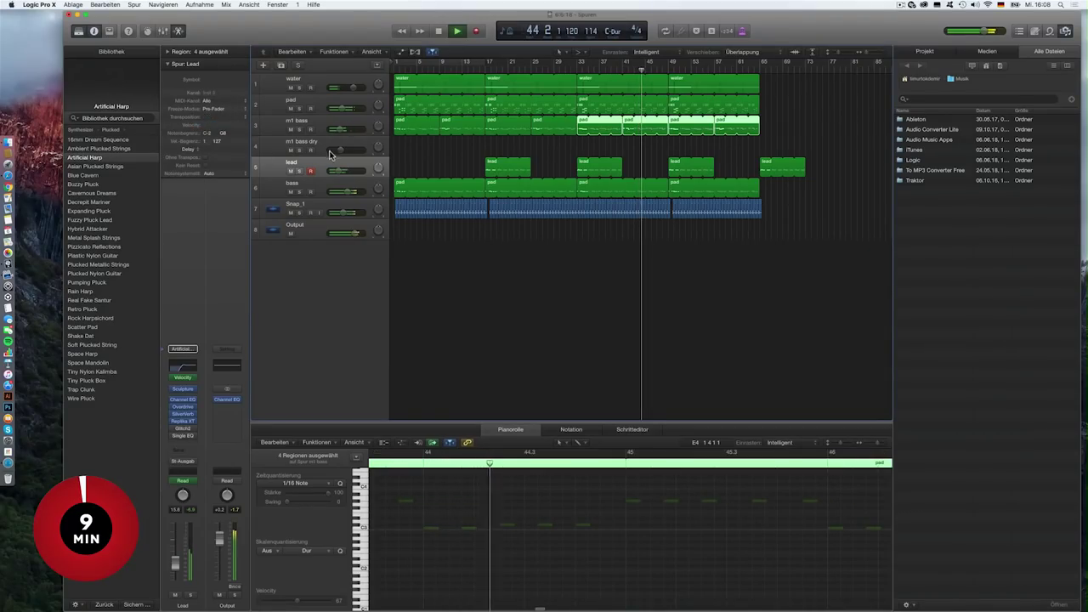
click(429, 156)
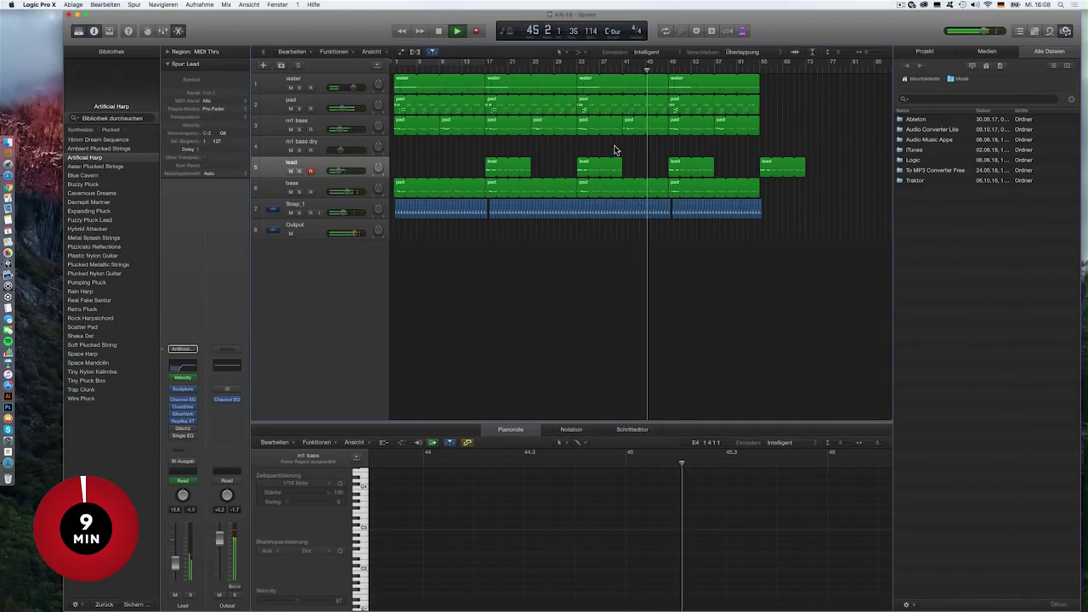
Step: Copy the four m1 bass regions from bar 33 onto the m1 bass dry track and set its volume to -14.0 dB
key(super+z)
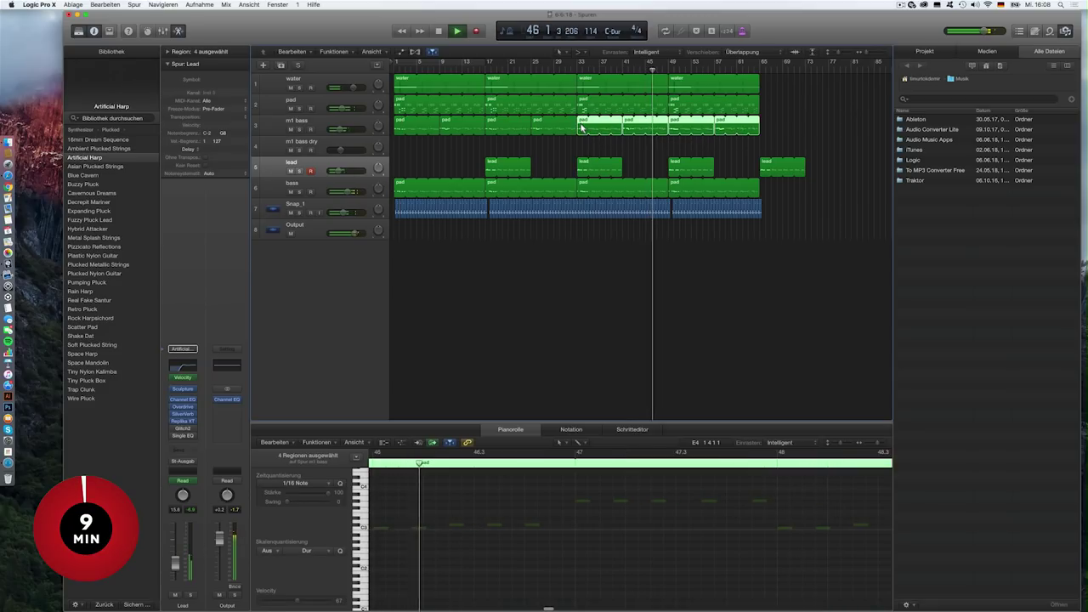
drag(588, 129, 587, 149)
drag(336, 150, 337, 151)
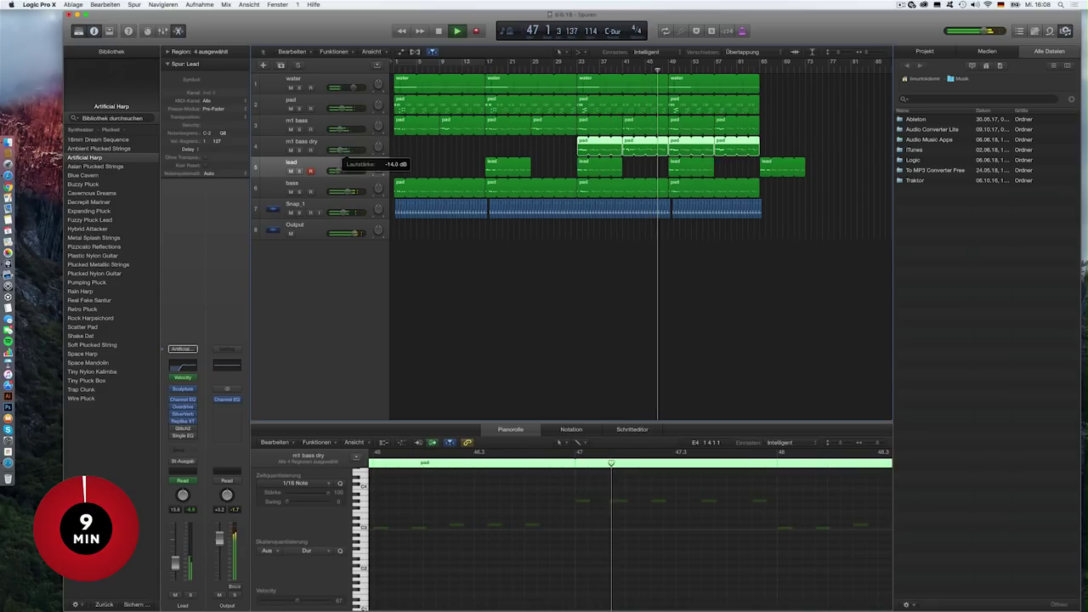